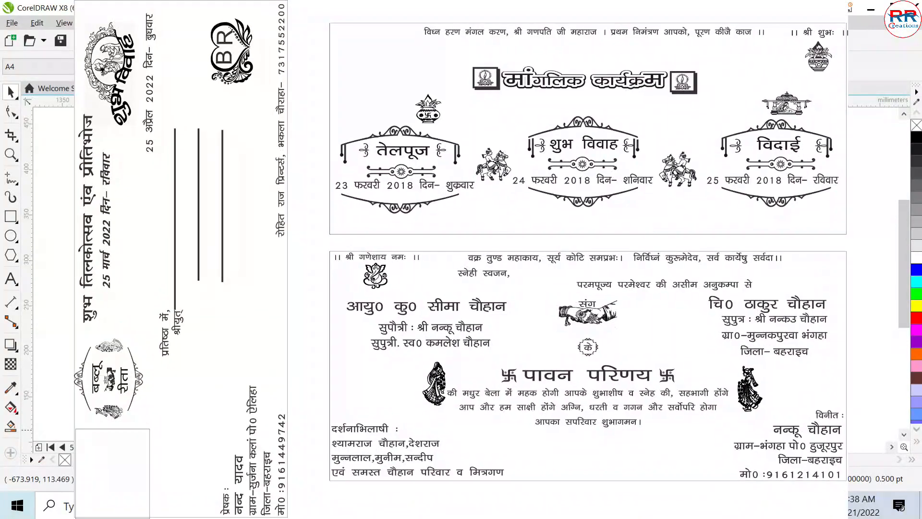
- Look over the wedding card and envelope layouts on page 5, including the text of the single-panel card with the corner box
scroll(581, 241, "down", 1)
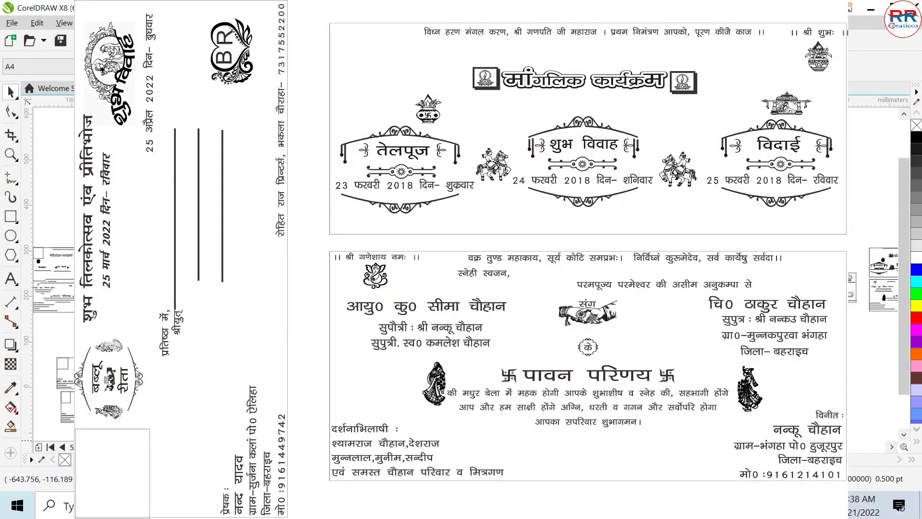
scroll(466, 274, "left", 2)
left_click_drag(602, 446, 579, 447)
left_click_drag(904, 243, 904, 272)
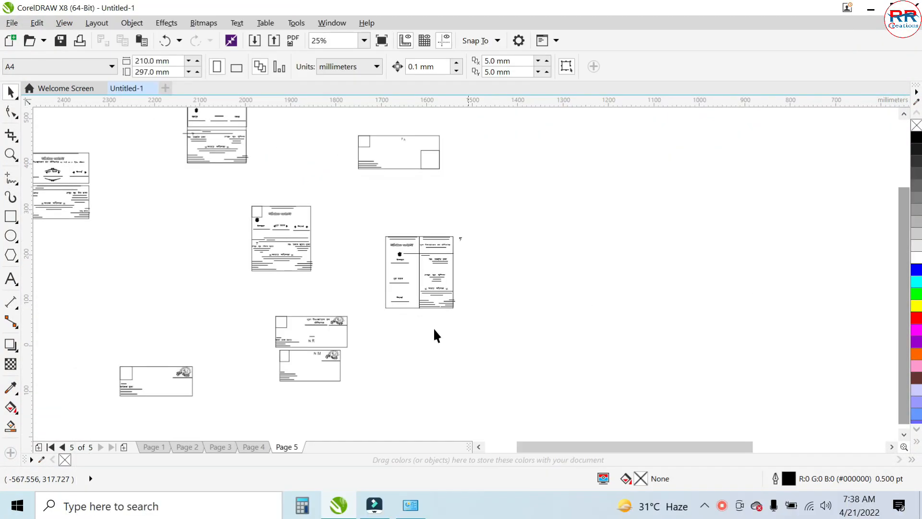
left_click(480, 446)
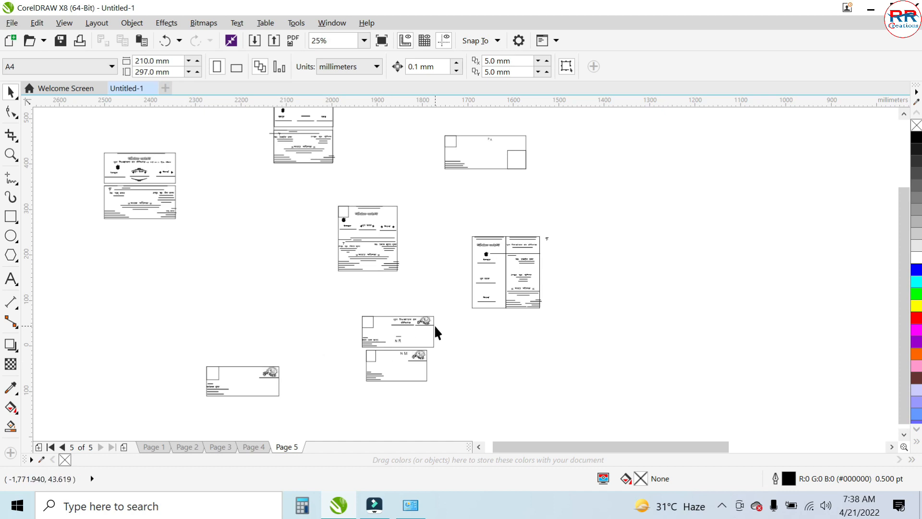
key("z")
left_click_drag(354, 309, 418, 349)
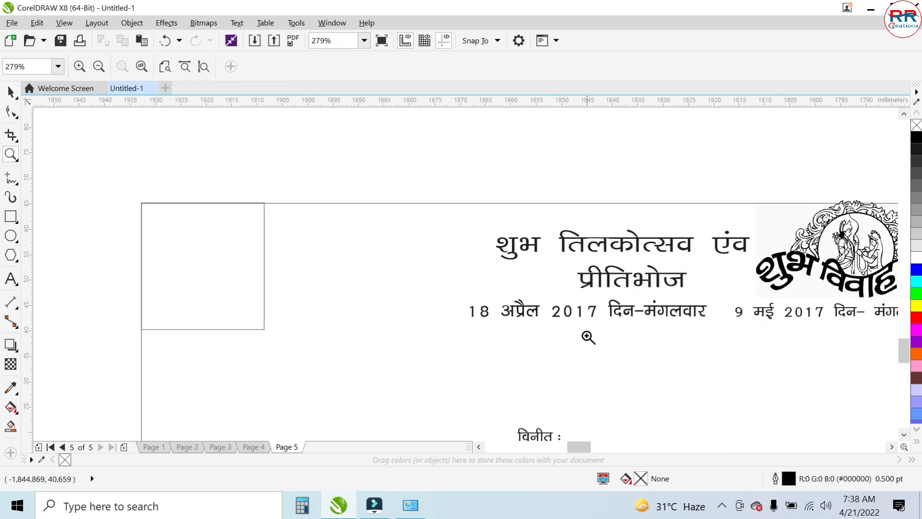
scroll(587, 336, "down", 2)
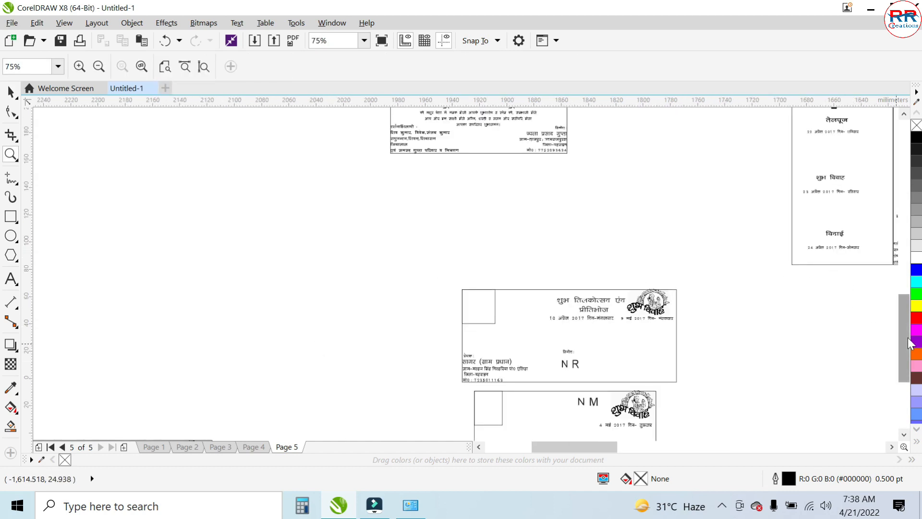
left_click_drag(902, 338, 901, 311)
left_click_drag(377, 163, 594, 290)
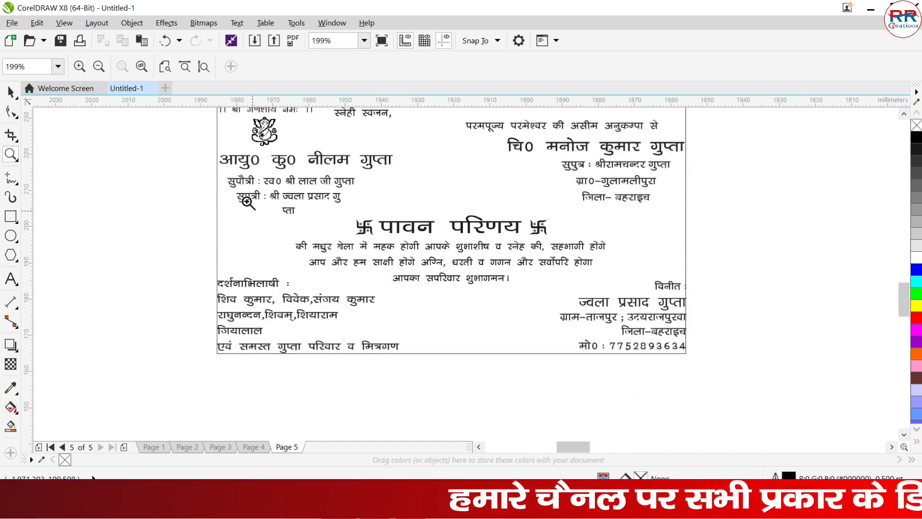
left_click_drag(180, 153, 694, 391)
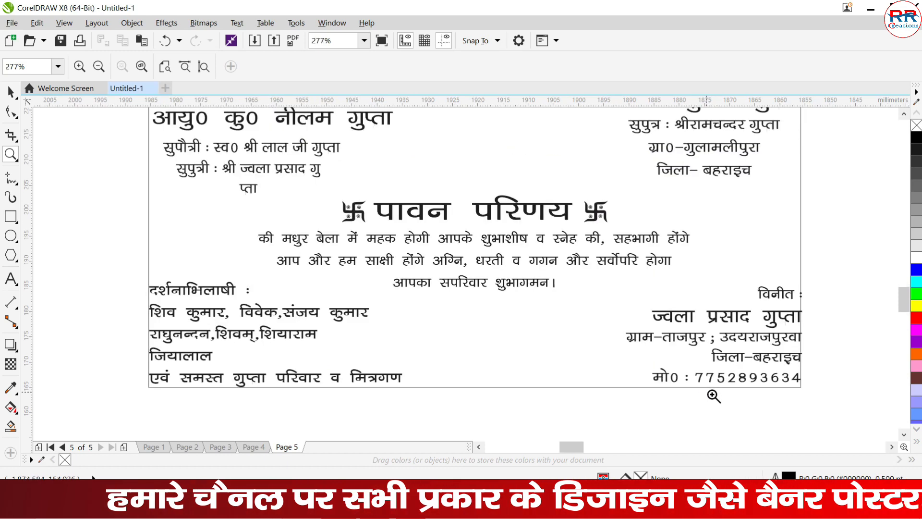
left_click_drag(902, 298, 899, 279)
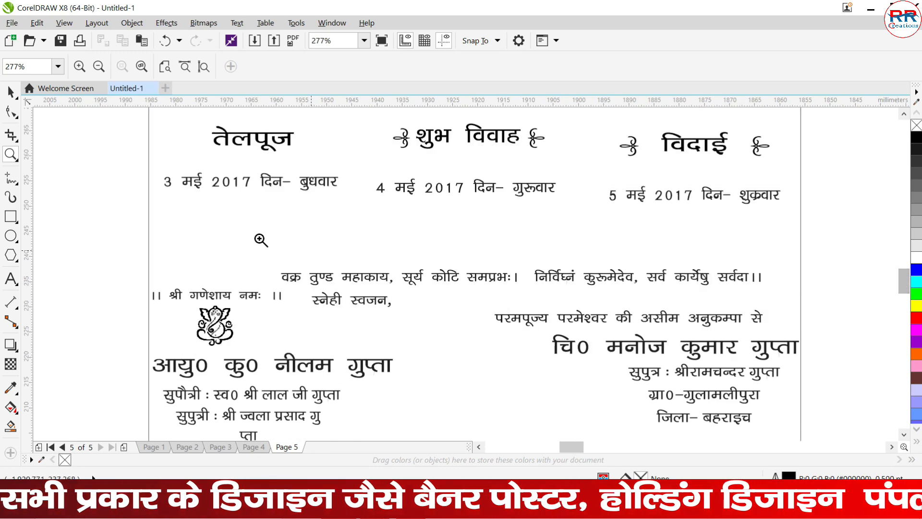
scroll(377, 244, "down", 2)
scroll(422, 262, "down", 1)
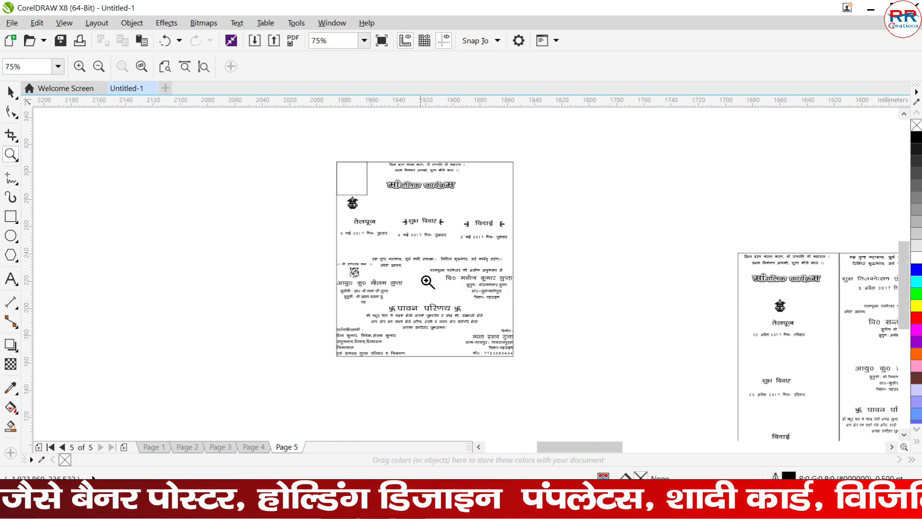
- Examine the overall arrangement of the two-panel wedding card, with the ceremony schedule beside the invitation text
left_click_drag(598, 445, 636, 445)
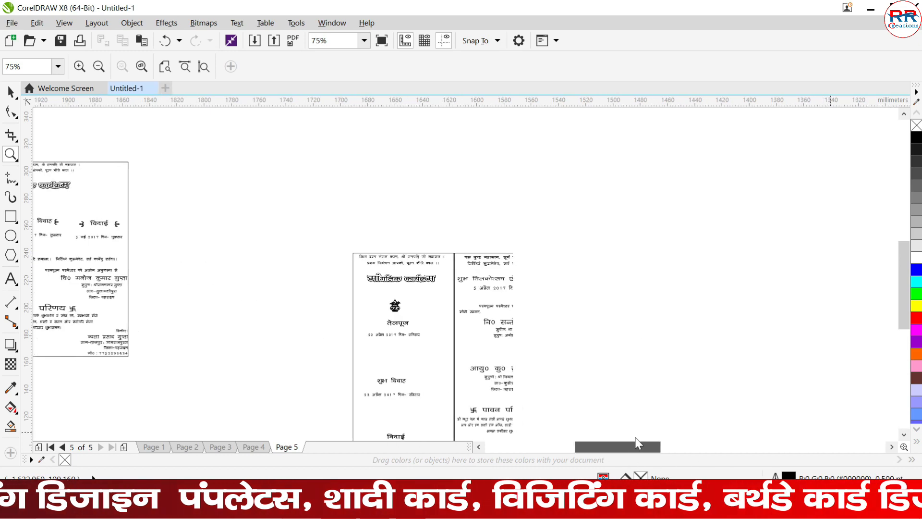
left_click_drag(350, 229, 578, 311)
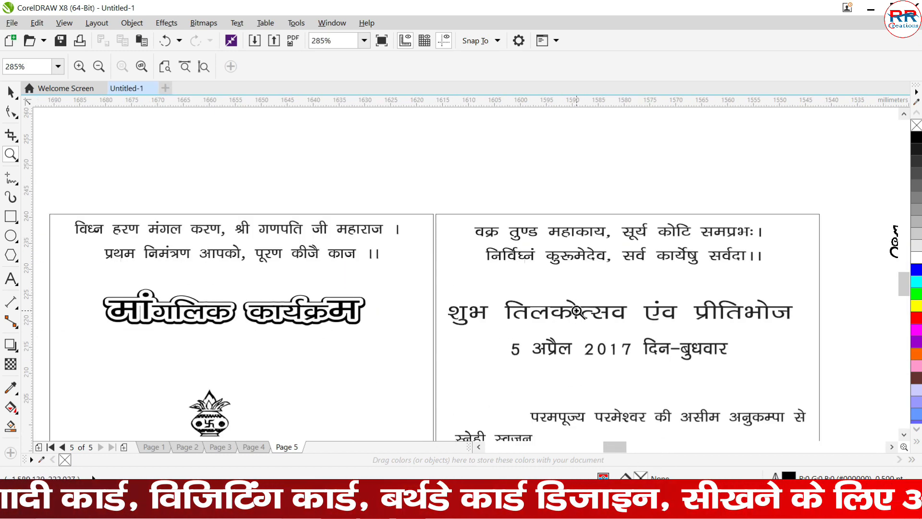
left_click_drag(901, 288, 902, 294)
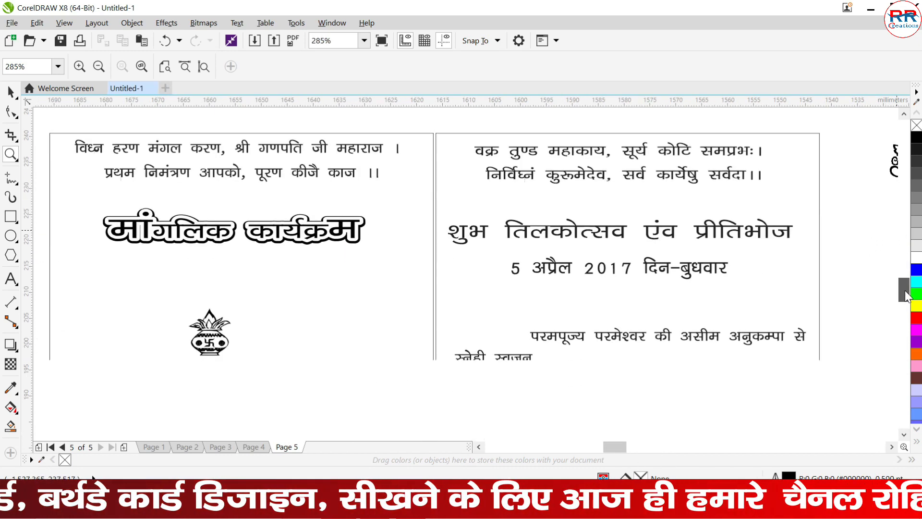
scroll(611, 280, "down", 1)
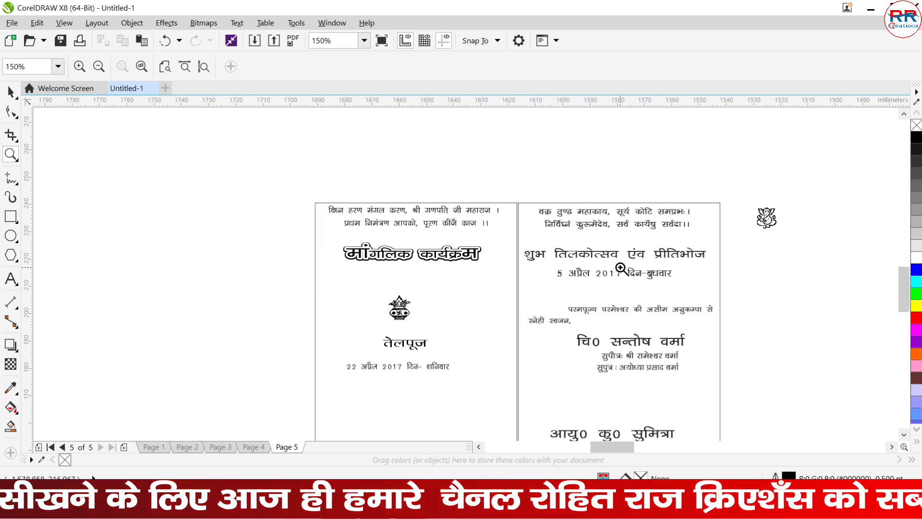
scroll(611, 280, "down", 1)
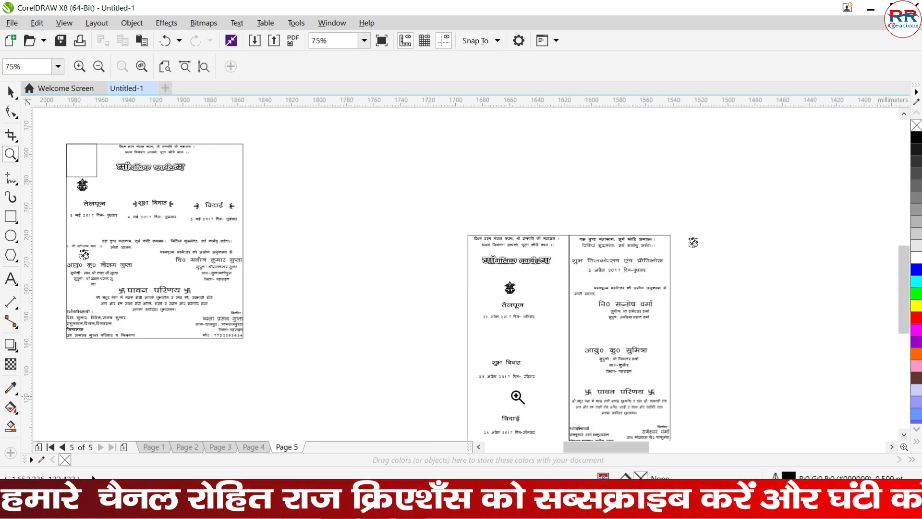
left_click_drag(452, 375, 698, 436)
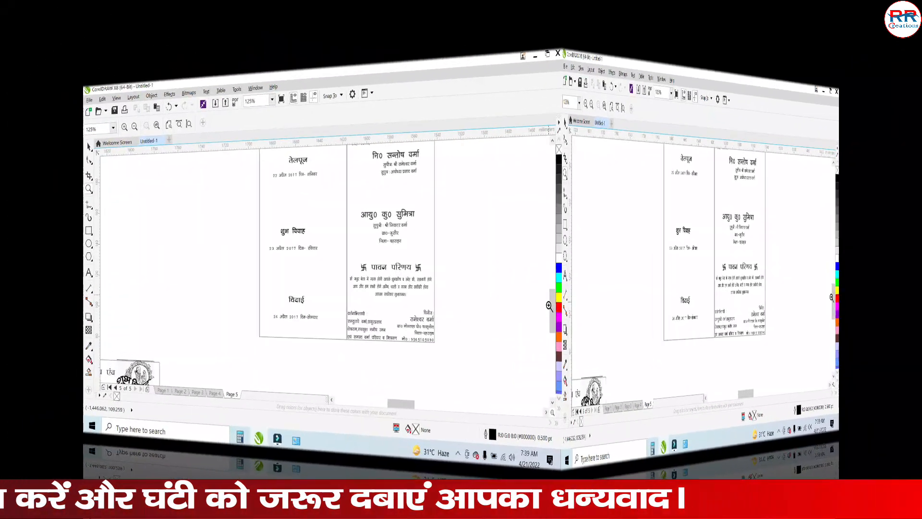
scroll(891, 325, "up", 3)
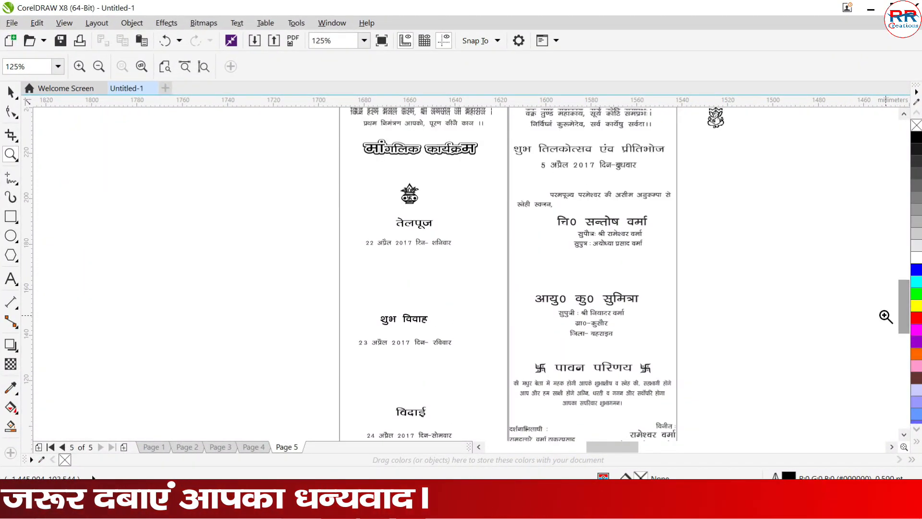
right_click(590, 284)
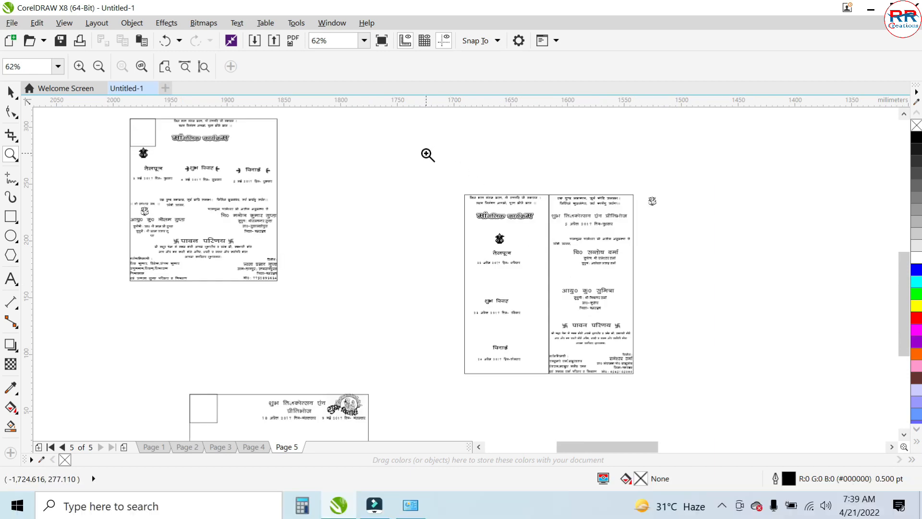
- Inspect the two-panel card's text up close, from the opening verses and ceremony dates down to the family and contact details
left_click_drag(425, 151, 646, 260)
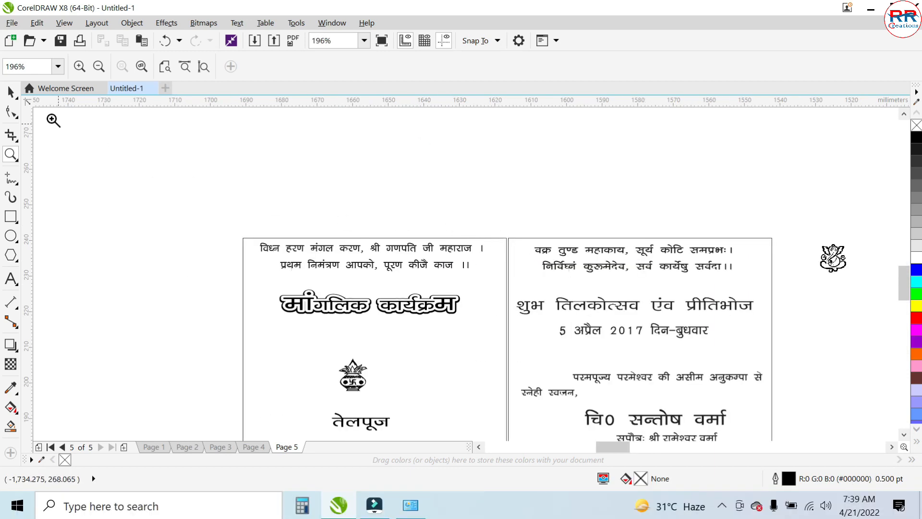
left_click_drag(165, 204, 503, 340)
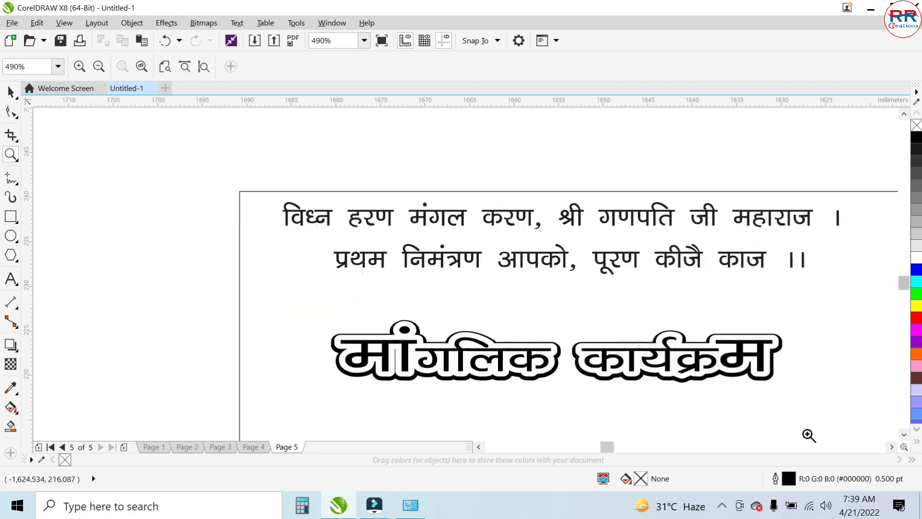
left_click_drag(607, 449, 615, 447)
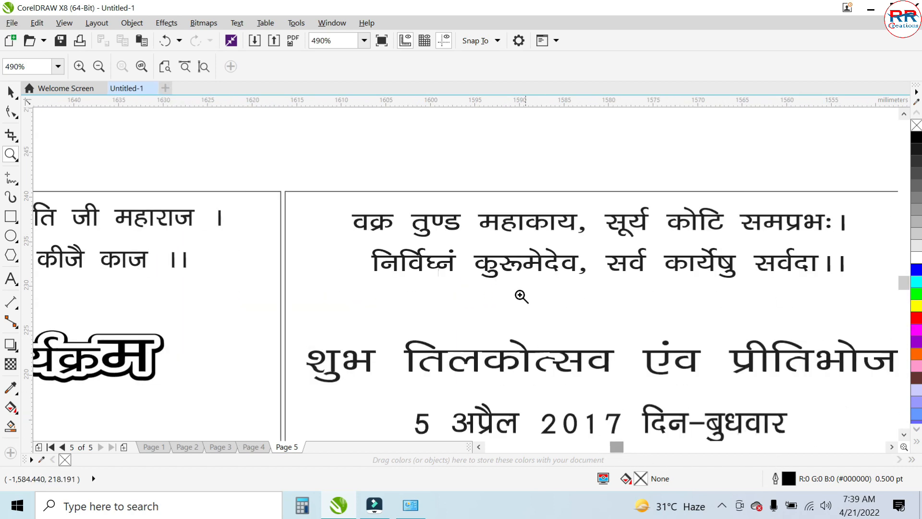
scroll(514, 282, "down", 1)
left_click_drag(903, 288, 904, 295)
scroll(665, 250, "down", 1)
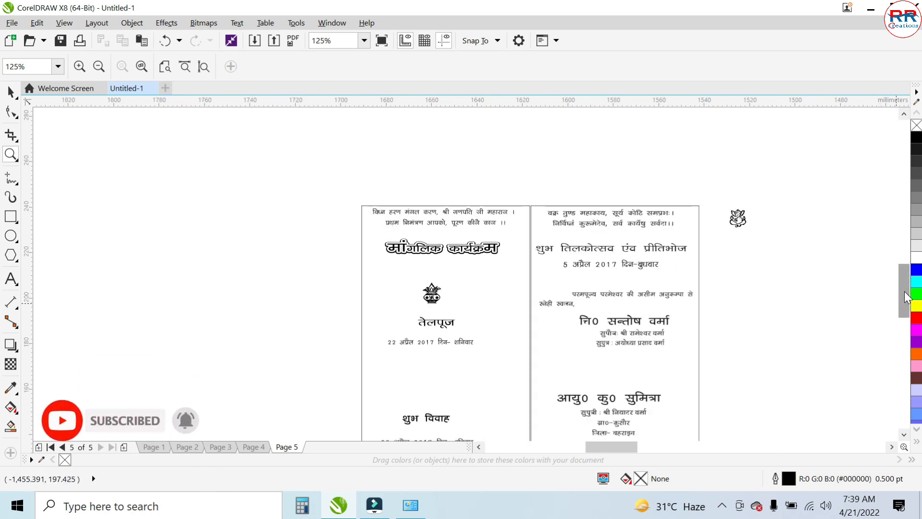
left_click_drag(904, 299, 906, 303)
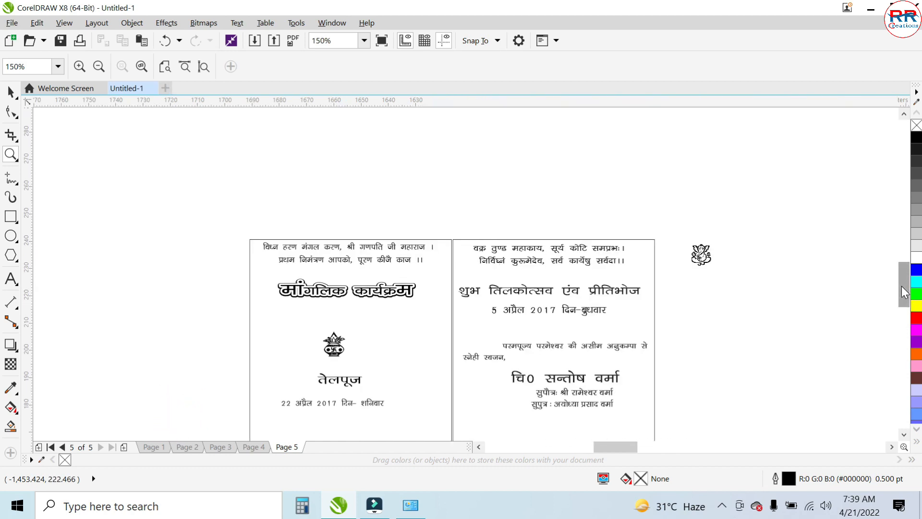
left_click_drag(902, 287, 900, 308)
left_click_drag(232, 268, 630, 380)
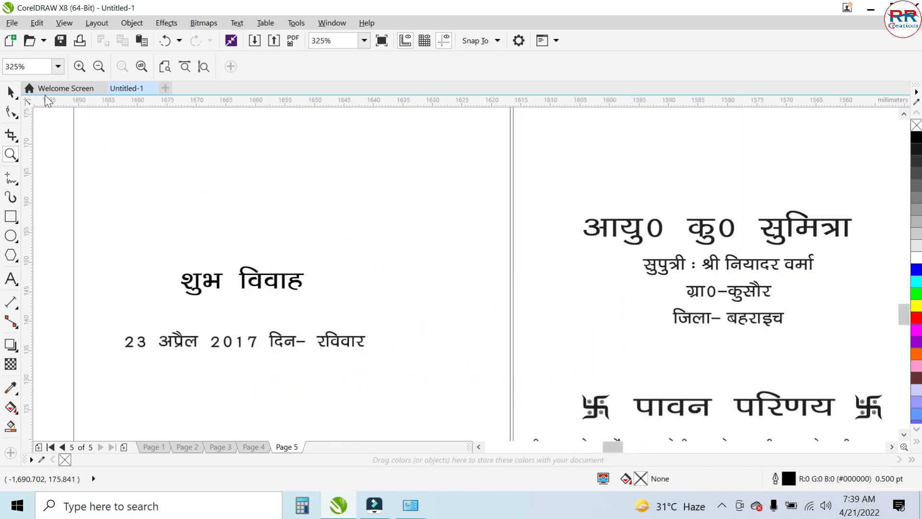
right_click(223, 157)
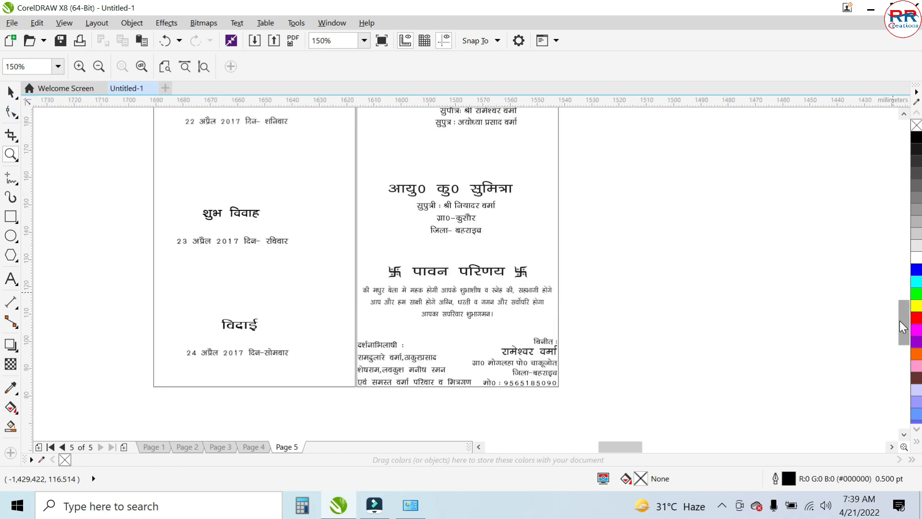
left_click_drag(904, 322, 905, 309)
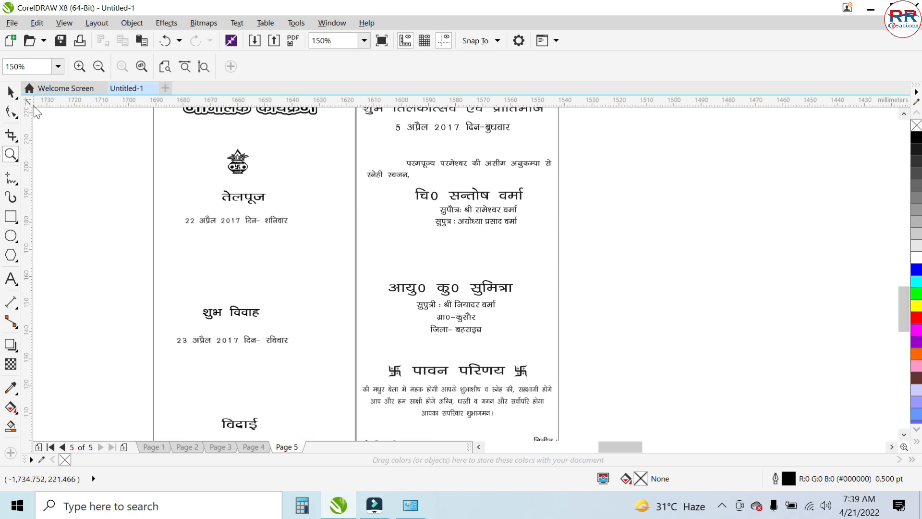
- Place a vertical guideline just inside the outer edge of the ceremony schedule panel, at about X -1,689 mm
left_click(11, 91)
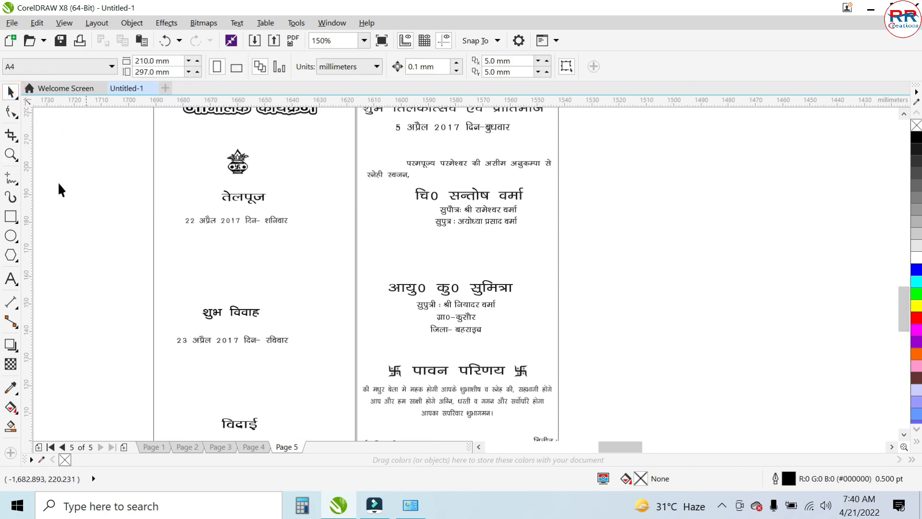
left_click_drag(30, 177, 161, 198)
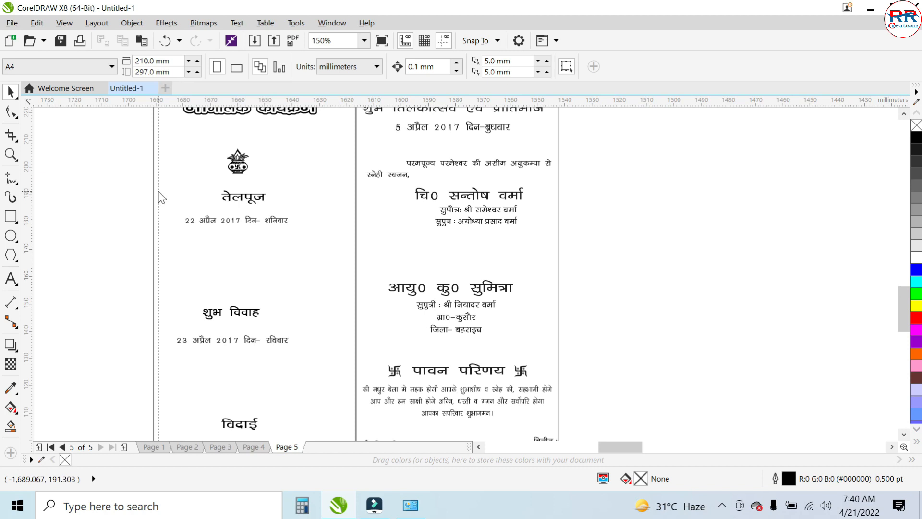
left_click(159, 193)
scroll(143, 182, "up", 3)
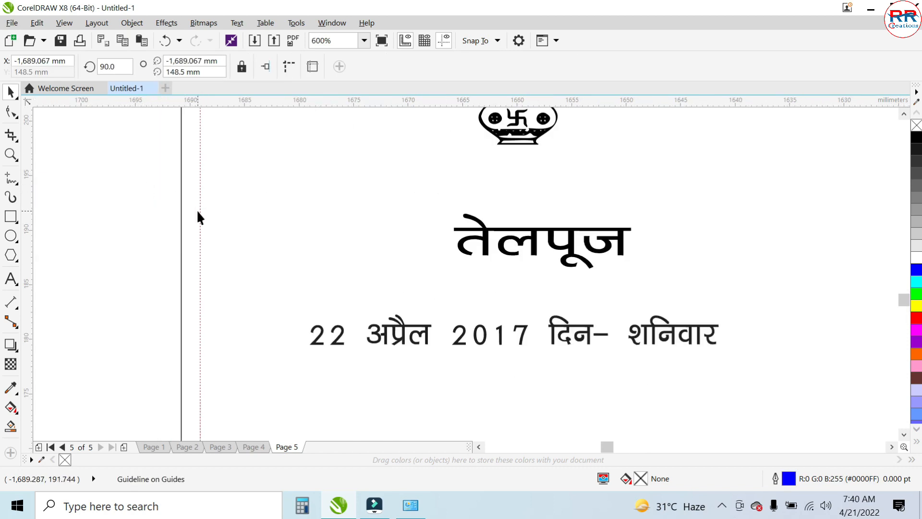
left_click(201, 212)
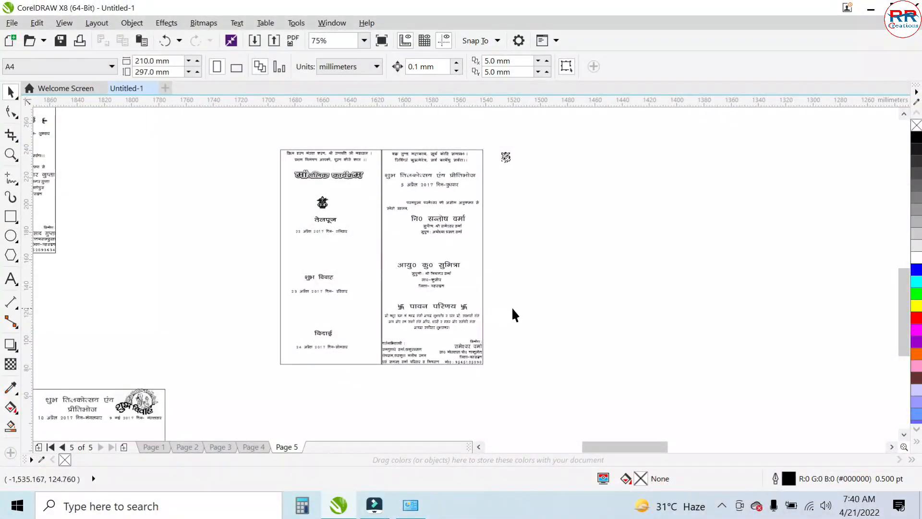
- Delete the stray Ganesh graphic lying outside the two-panel card
left_click_drag(546, 136, 494, 193)
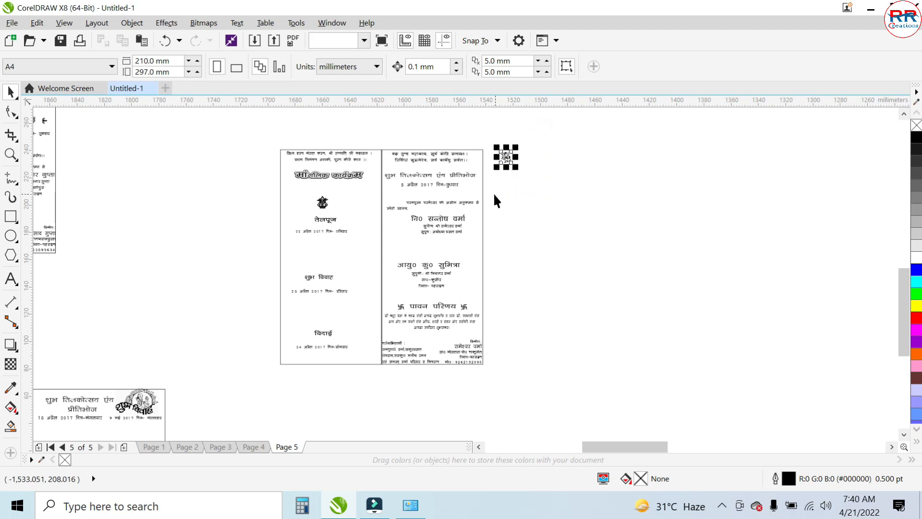
key("Delete")
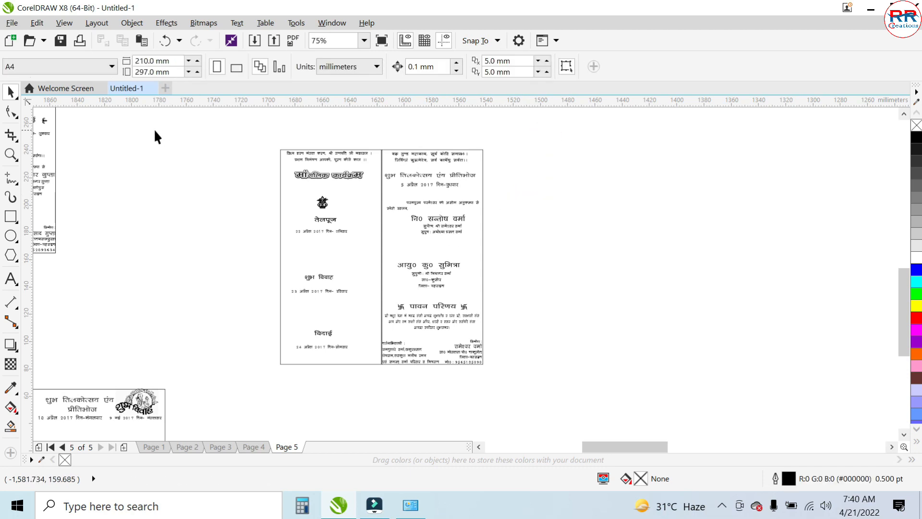
- Draw a rectangle about 54 mm wide and 77 mm high in the empty area beside the two-panel card
left_click(10, 216)
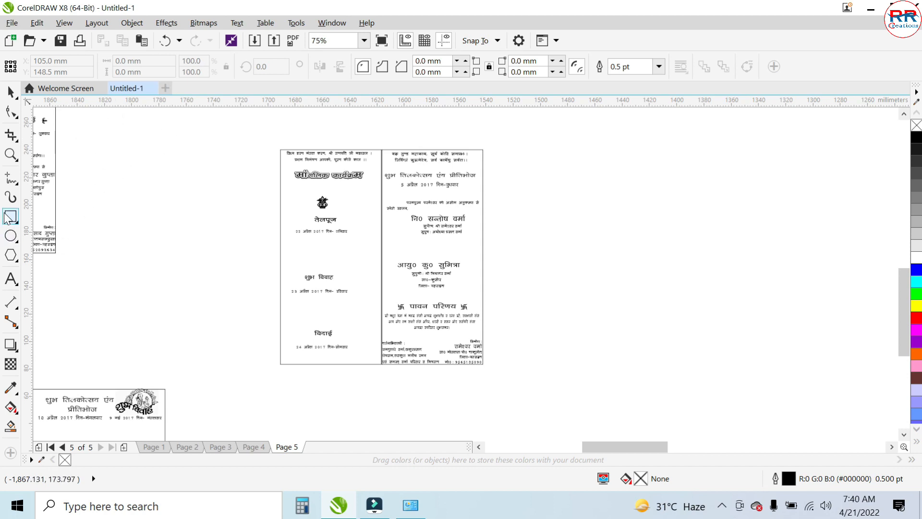
left_click_drag(572, 200, 647, 305)
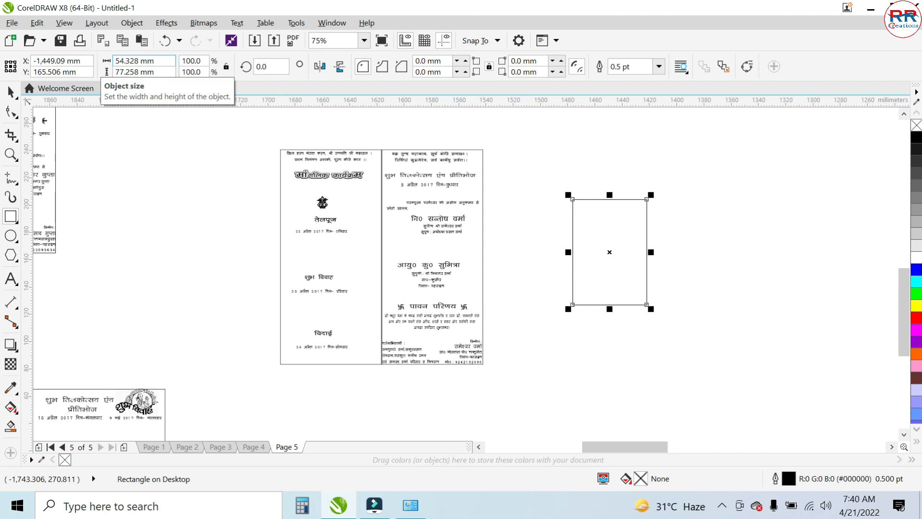
left_click(166, 63)
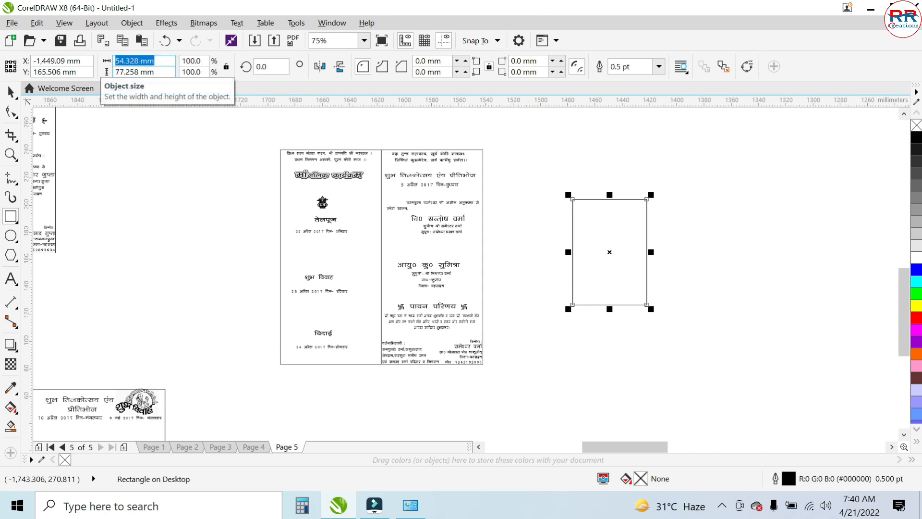
left_click(166, 72)
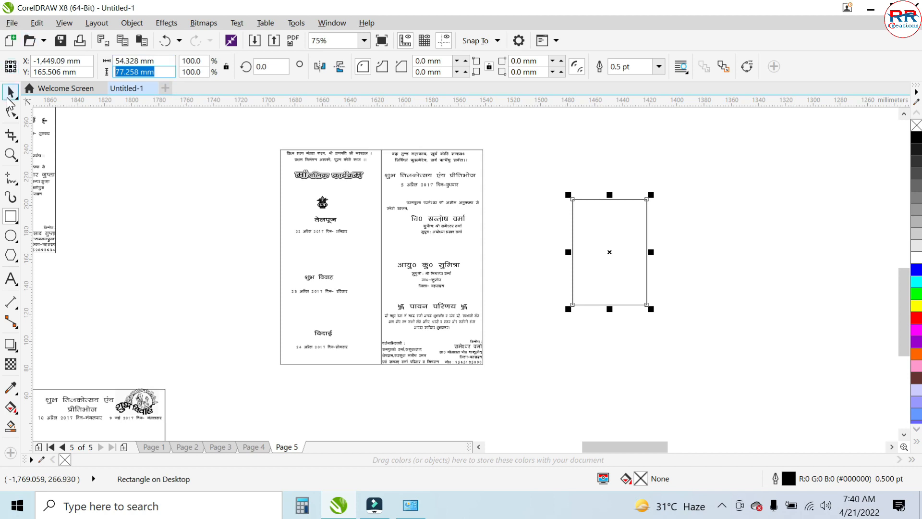
- Set the rectangle's width to 456 mm, and delete the rectangle beside the two-panel card
left_click(12, 94)
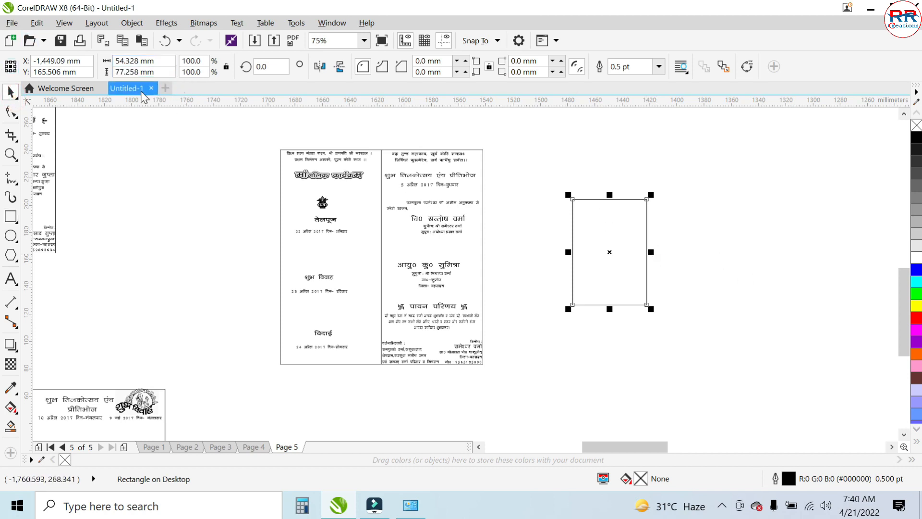
left_click(166, 64)
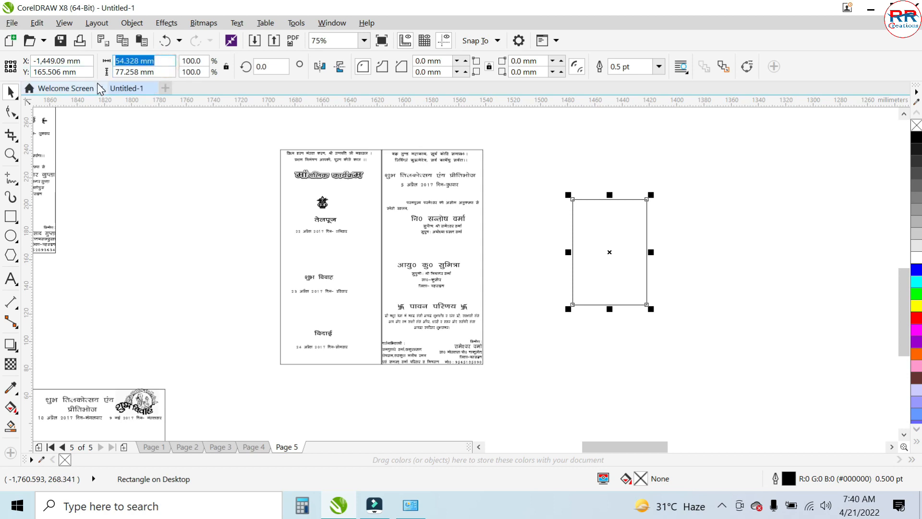
type("456")
key("Return")
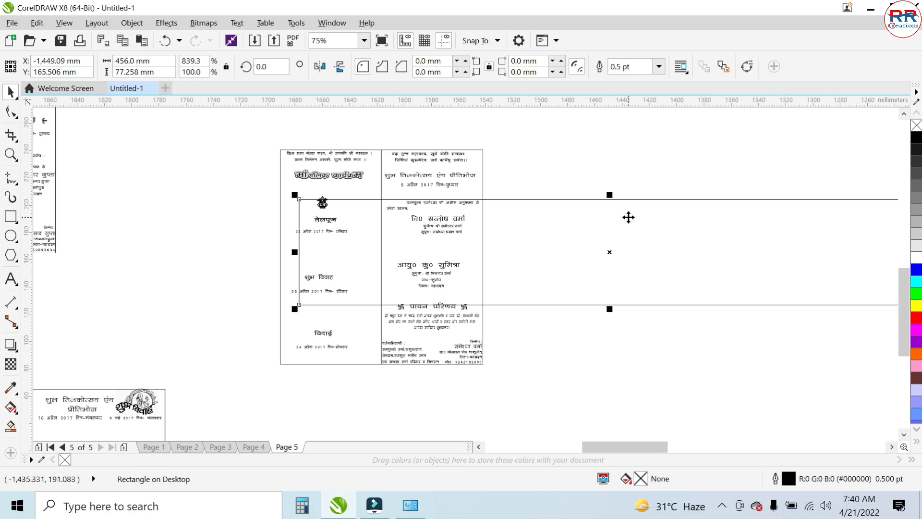
key("Delete")
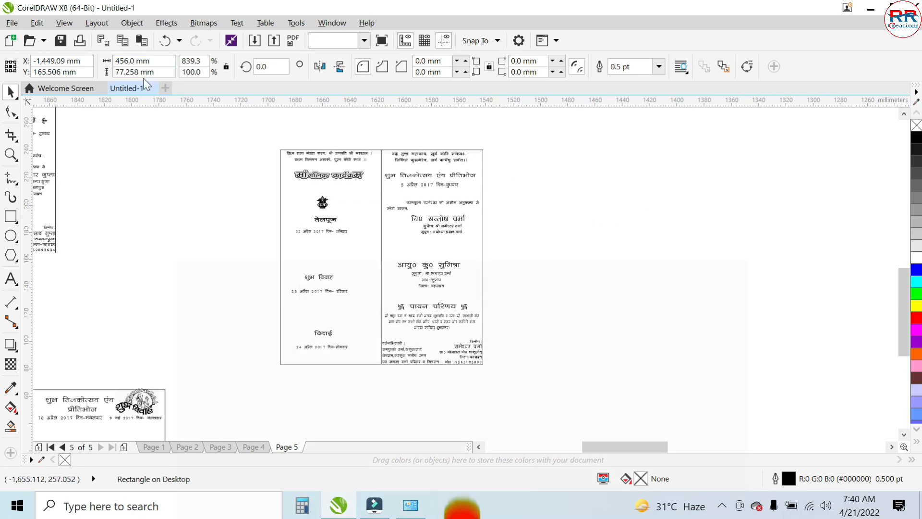
- Survey the wedding card layouts spread across the desktop, up to the envelope and invitation card at the page's edge
scroll(407, 206, "down", 2)
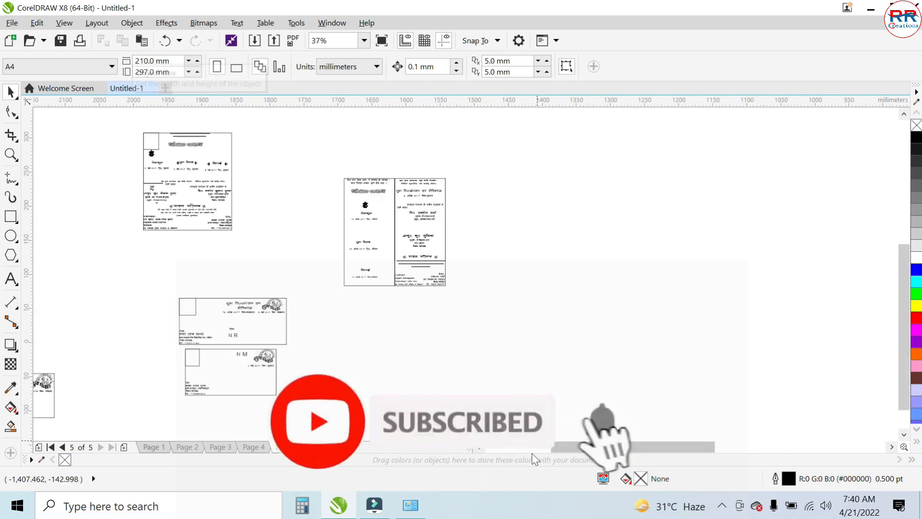
left_click_drag(569, 444, 536, 454)
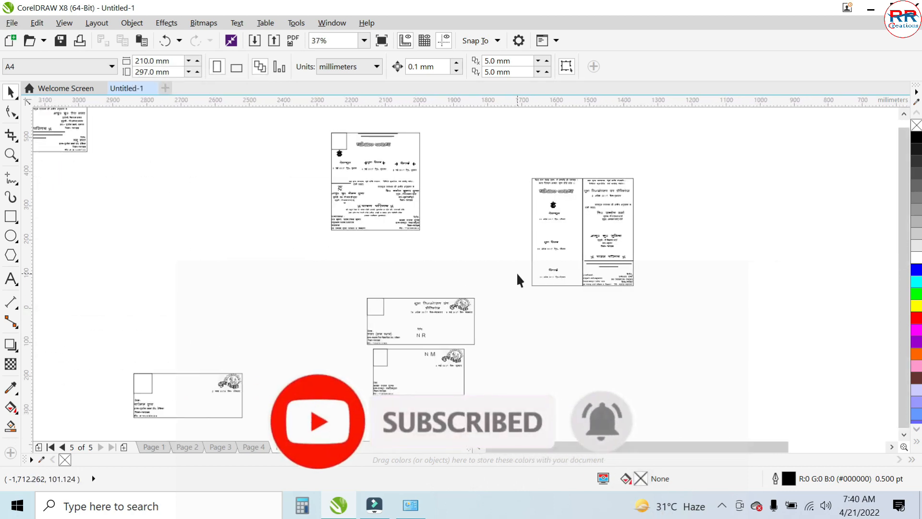
scroll(518, 273, "down", 2)
left_click_drag(902, 267, 903, 255)
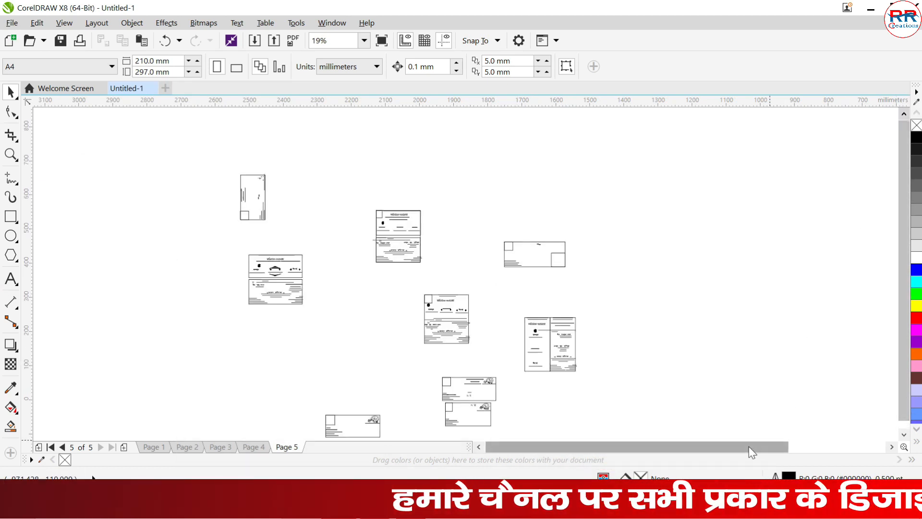
left_click_drag(748, 446, 782, 454)
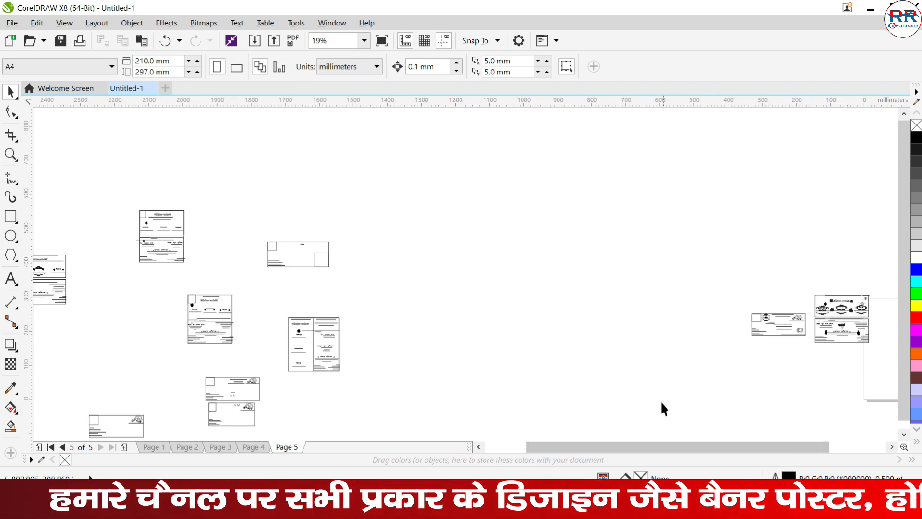
left_click_drag(628, 452, 658, 457)
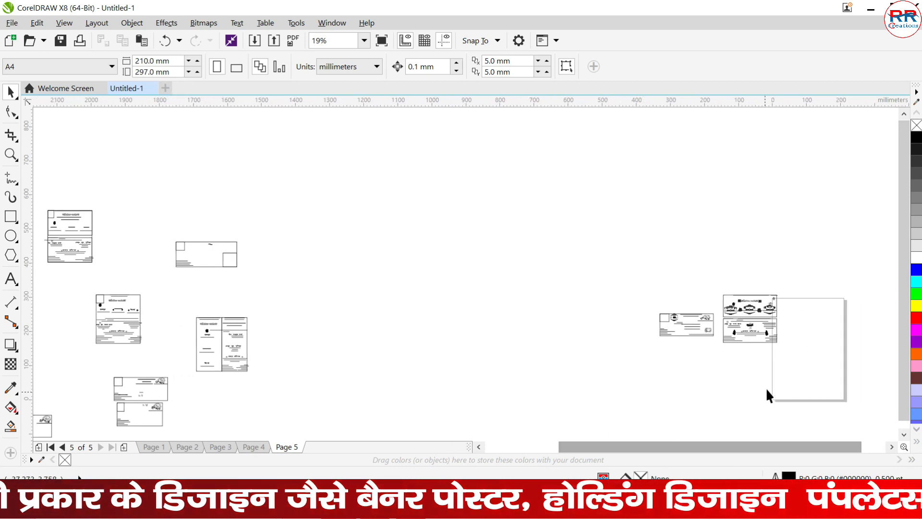
scroll(783, 324, "up", 2)
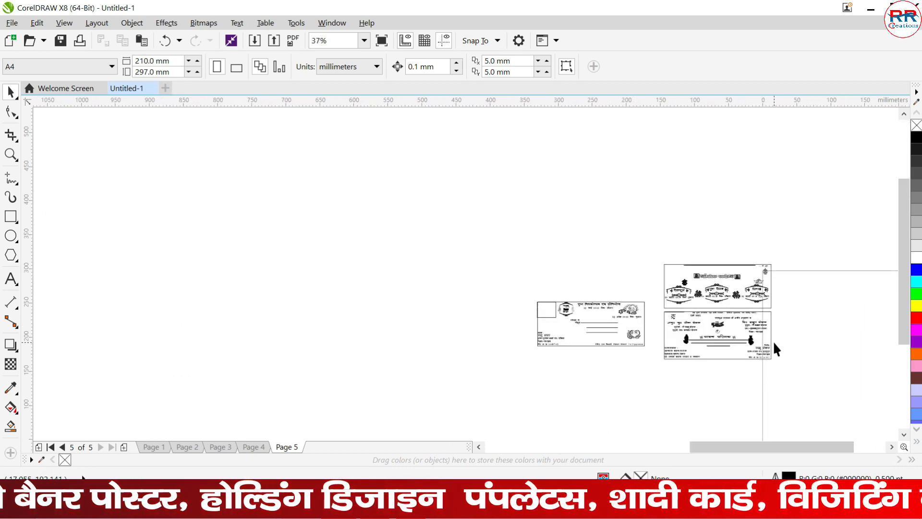
scroll(775, 342, "up", 2)
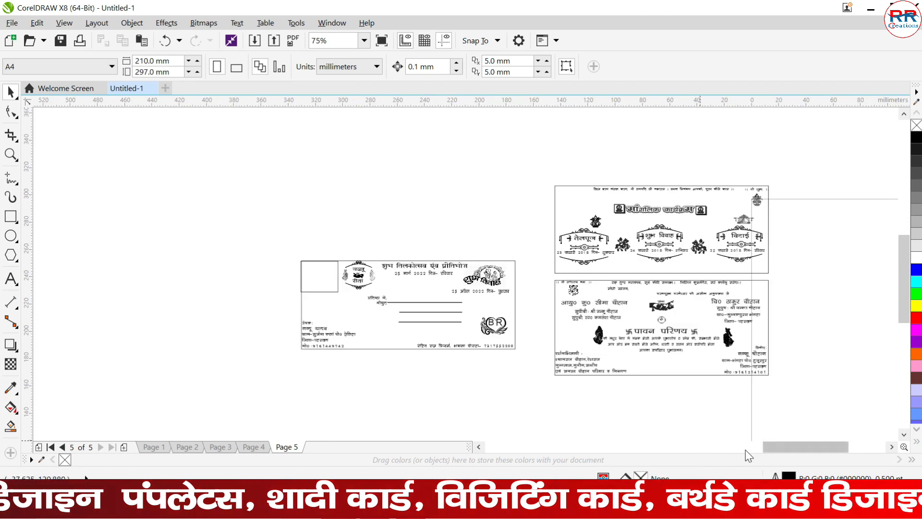
- Examine the envelope's heading and wedding emblem, and the card's ceremony schedule and invitation text
scroll(777, 443, "right", 2)
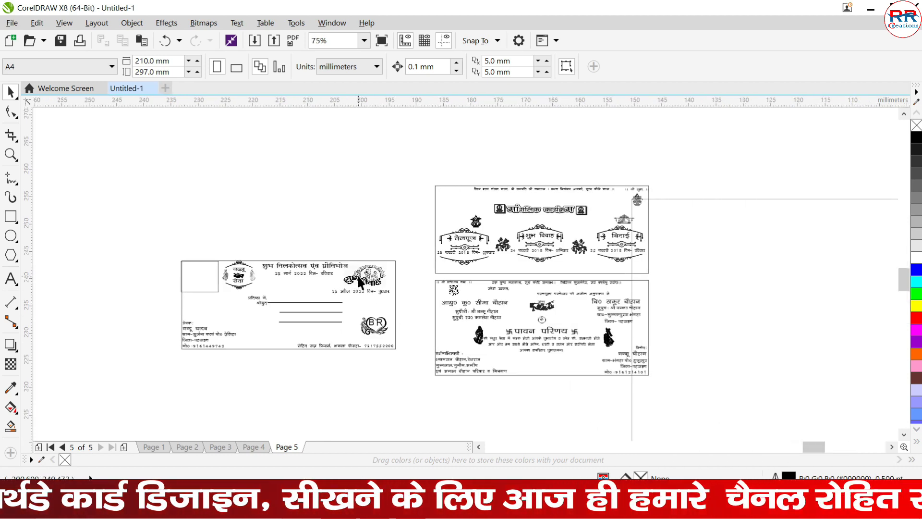
scroll(359, 276, "up", 4)
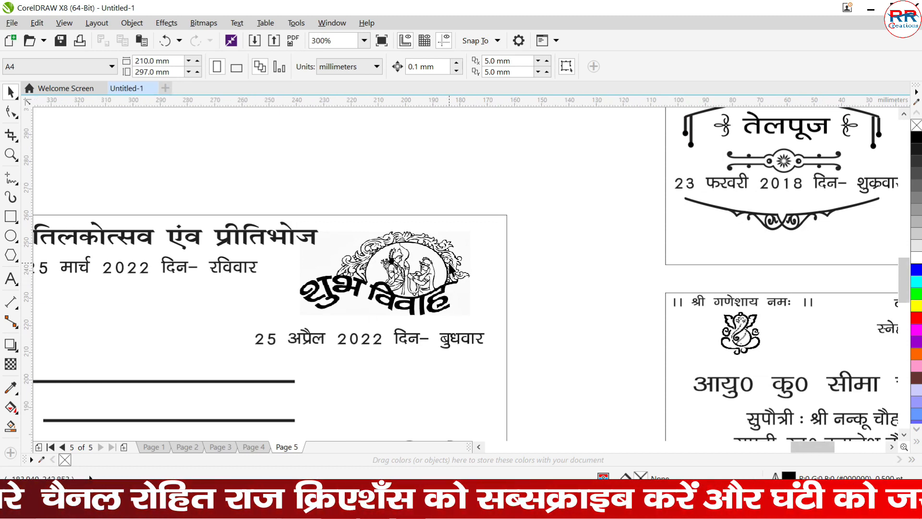
scroll(444, 288, "down", 2)
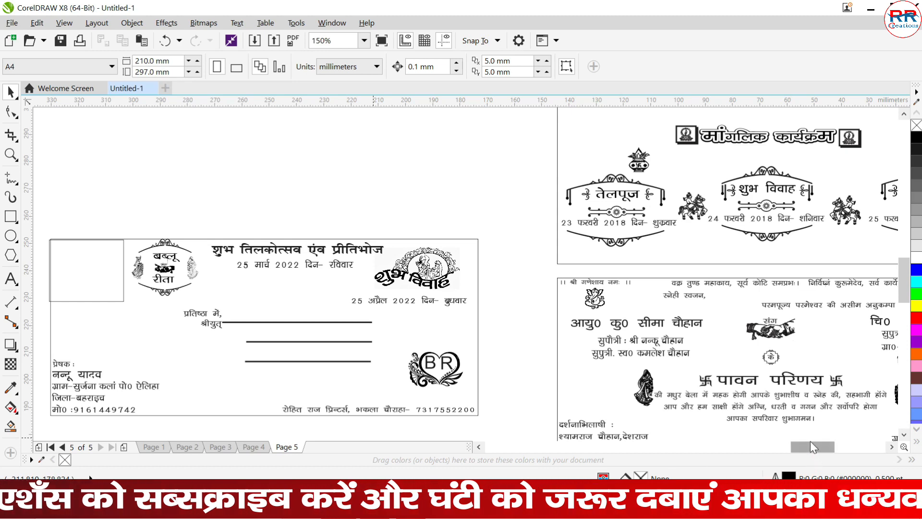
left_click_drag(809, 446, 834, 443)
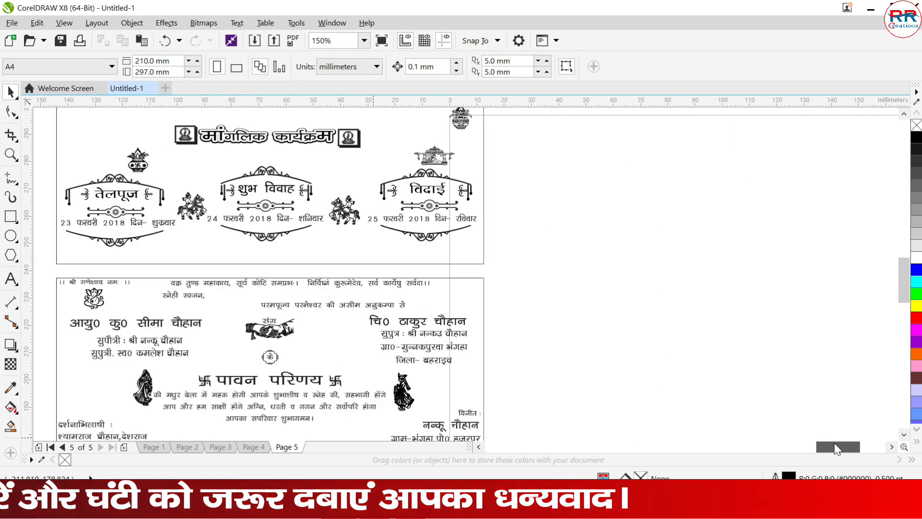
scroll(904, 281, "down", 2)
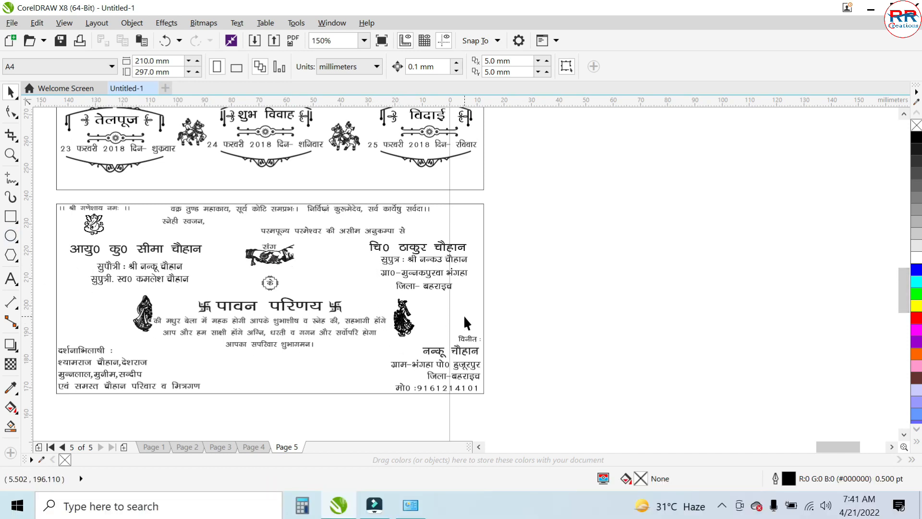
- Inspect the clasped-hands, groom and bride graphics on the invitation panel up close
left_click(9, 279)
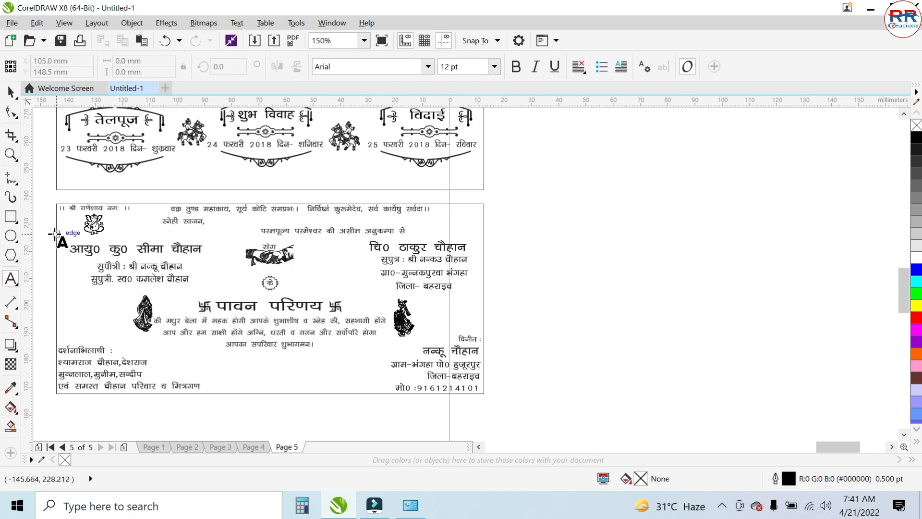
key("z")
left_click_drag(227, 227, 344, 300)
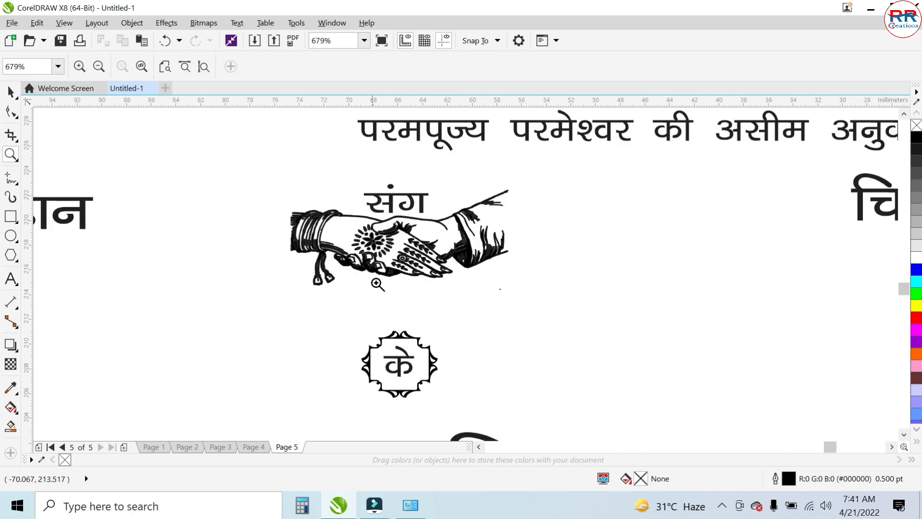
scroll(464, 214, "down", 2)
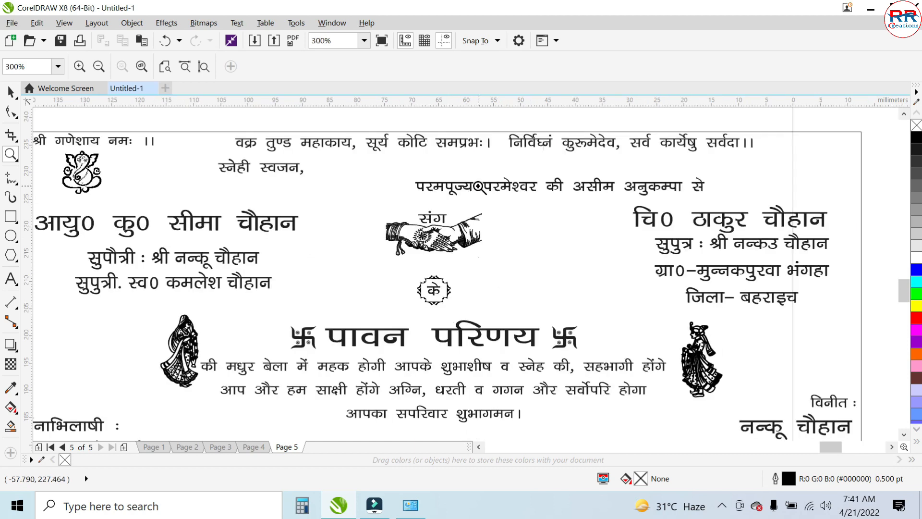
left_click_drag(639, 305, 741, 414)
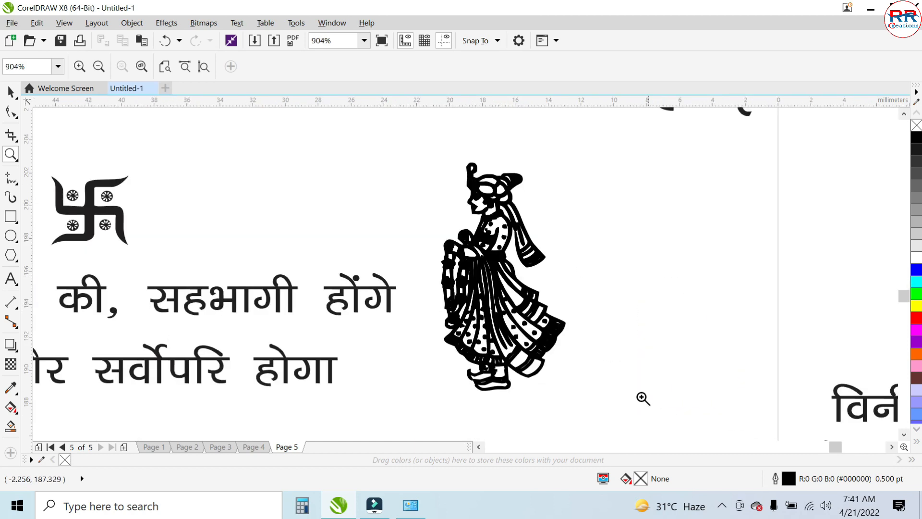
scroll(532, 301, "down", 1)
scroll(496, 269, "down", 1)
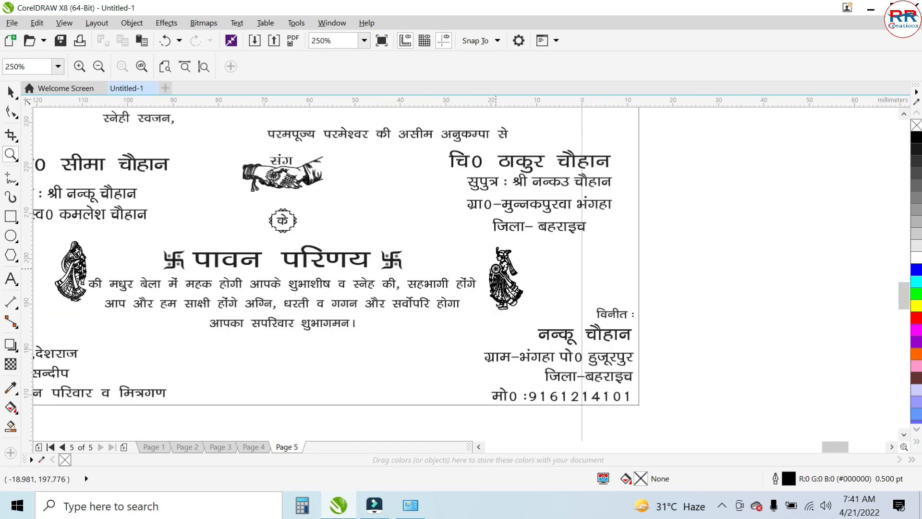
left_click_drag(55, 238, 121, 333)
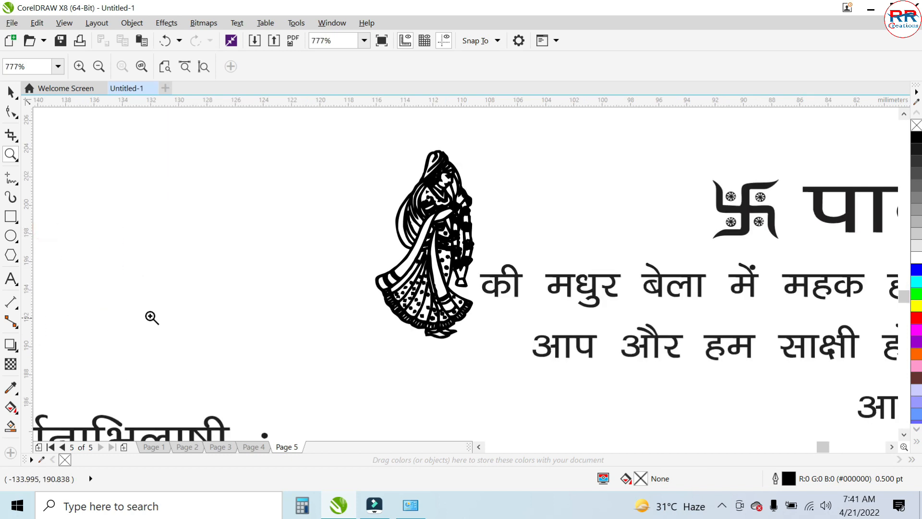
- Place the text cursor inside the month of the envelope's 25 मार्च 2022 date line and set the font to Arial
left_click(11, 92)
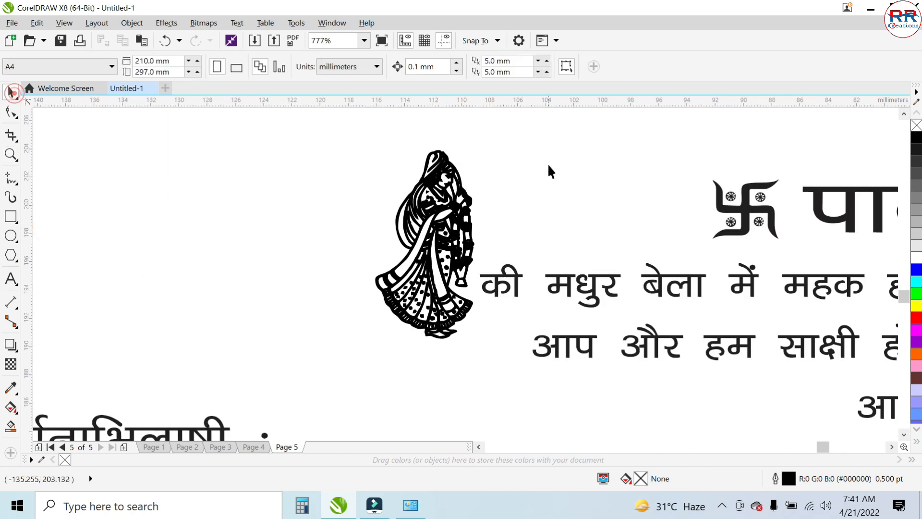
scroll(548, 166, "down", 1)
scroll(713, 296, "down", 1)
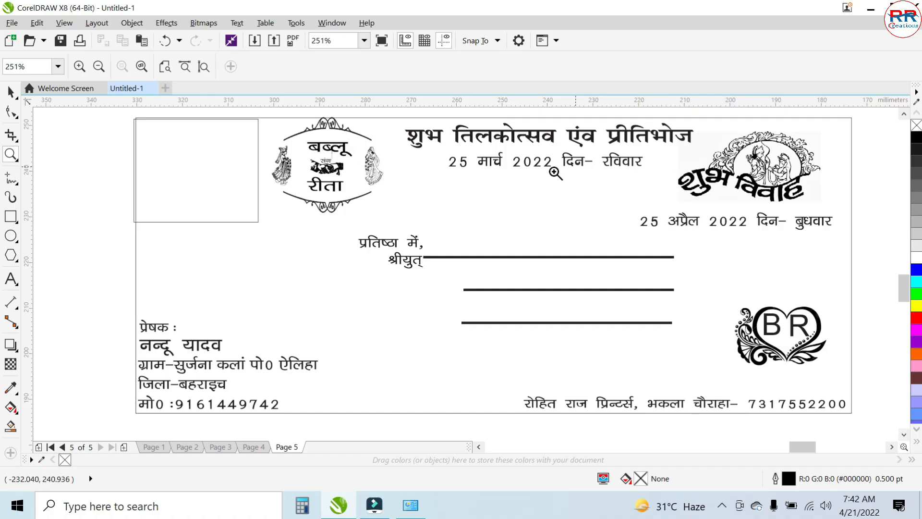
left_click(14, 96)
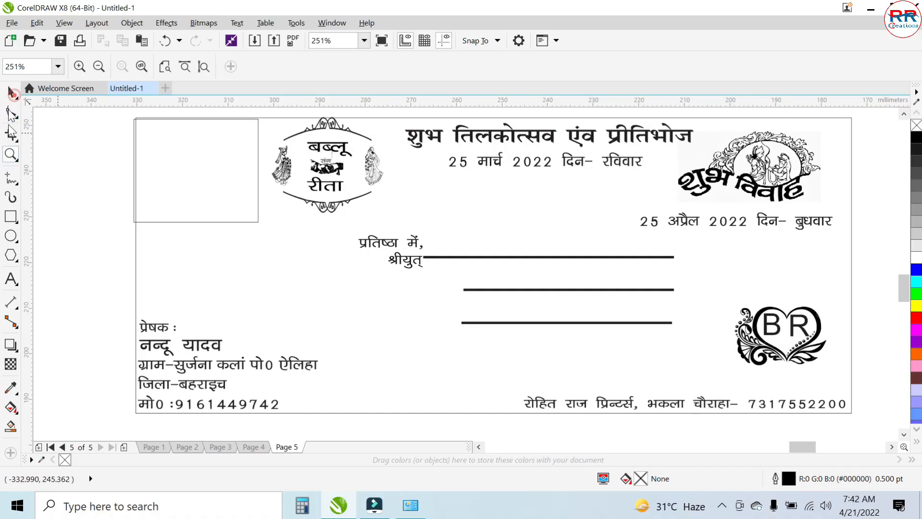
left_click(13, 93)
left_click(11, 283)
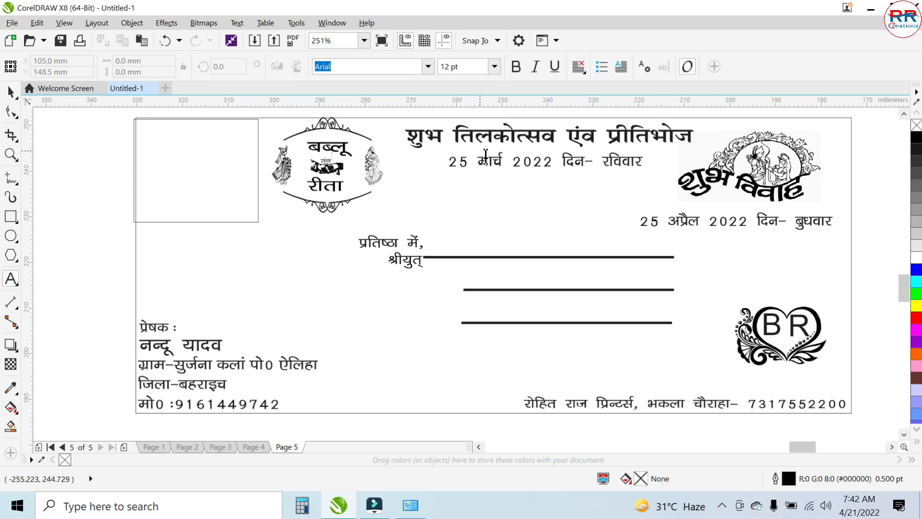
left_click(490, 166)
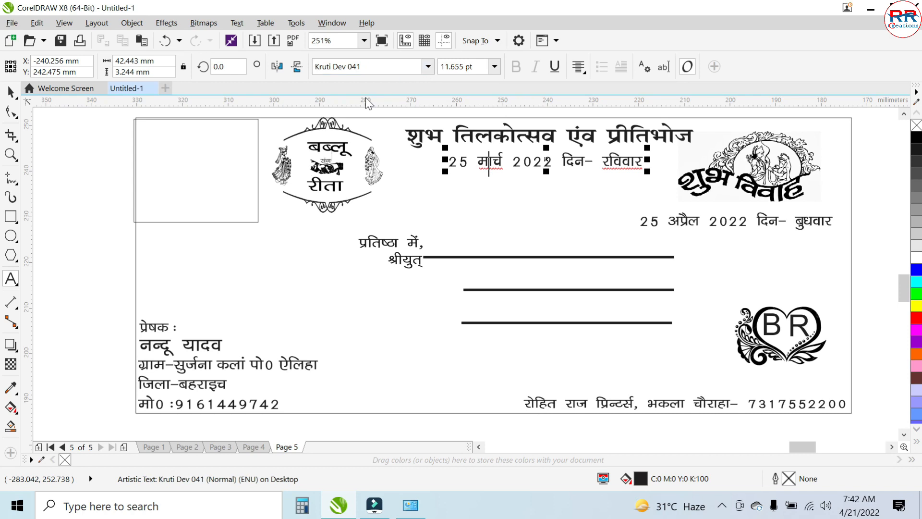
left_click(428, 68)
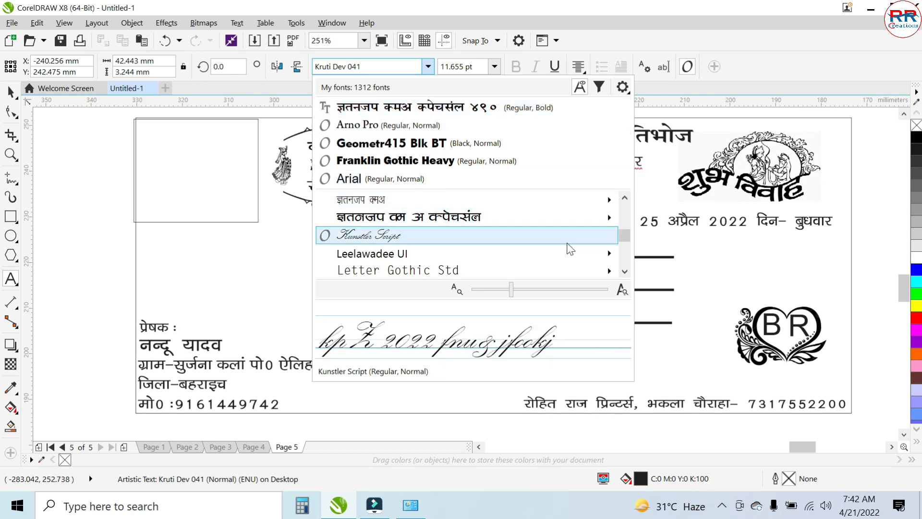
mouse_move(582, 221)
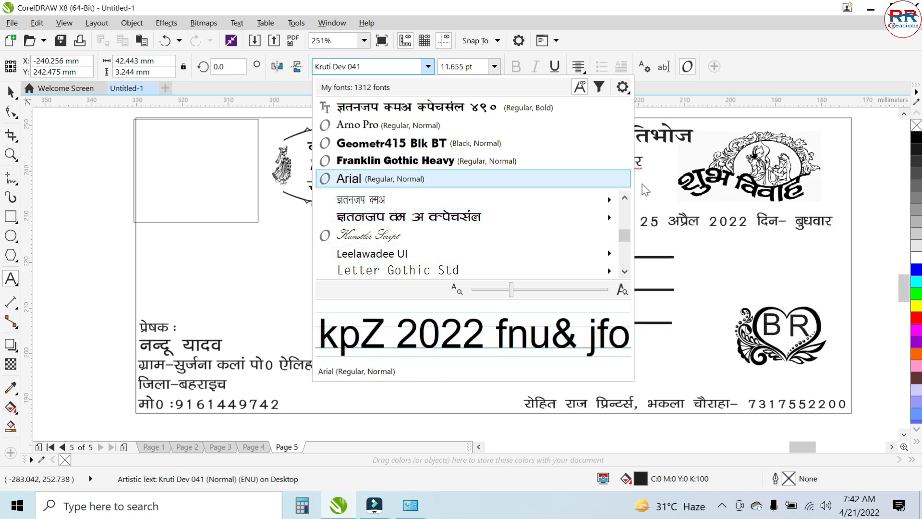
key("Return")
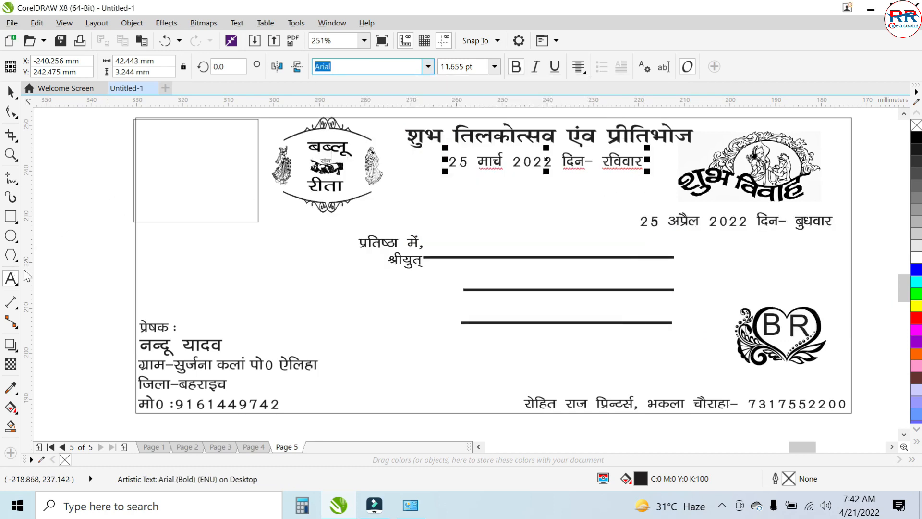
- Insert the test characters "erte4w5bn" into the month of the date line in Arial, and undo the insertion
left_click(10, 277)
left_click(489, 164)
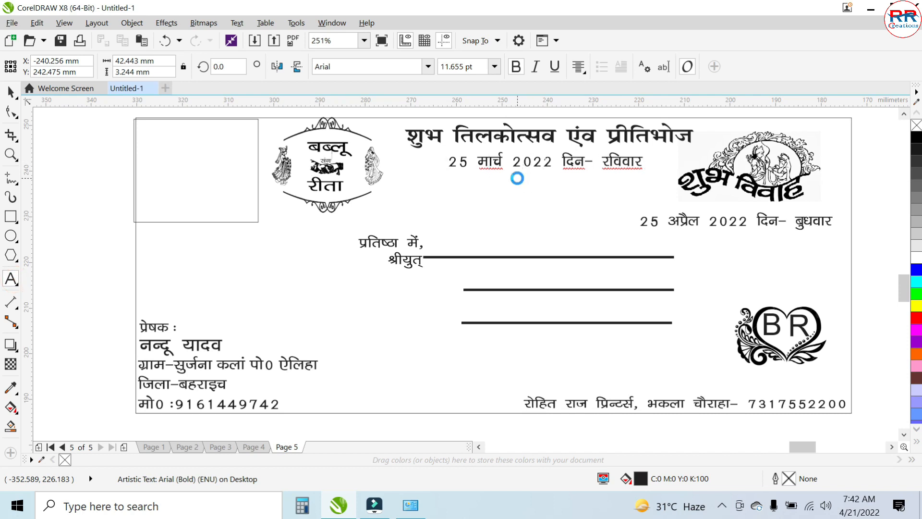
type("erte4w5bn")
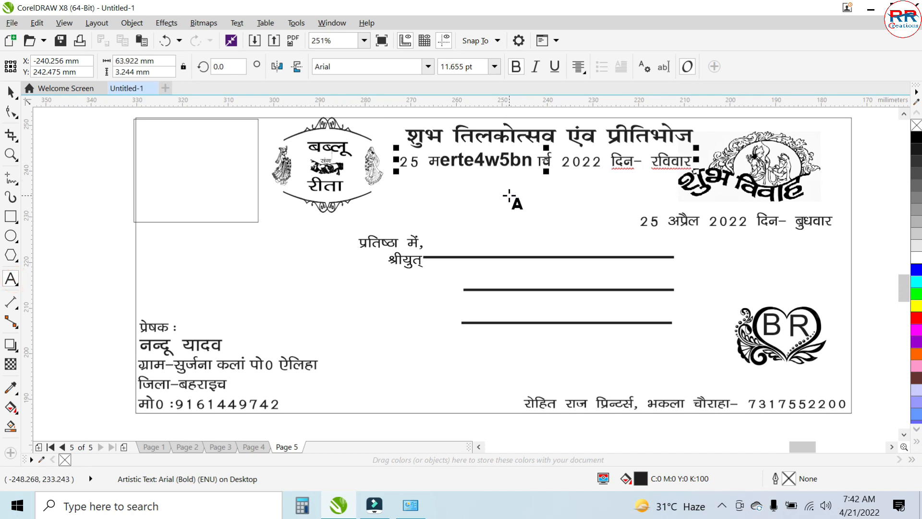
key("BackSpace")
key("BackSpace")
key("BackSpace")
key("BackSpace")
key("BackSpace")
key("BackSpace")
key("BackSpace")
key("BackSpace")
key("BackSpace")
key("BackSpace")
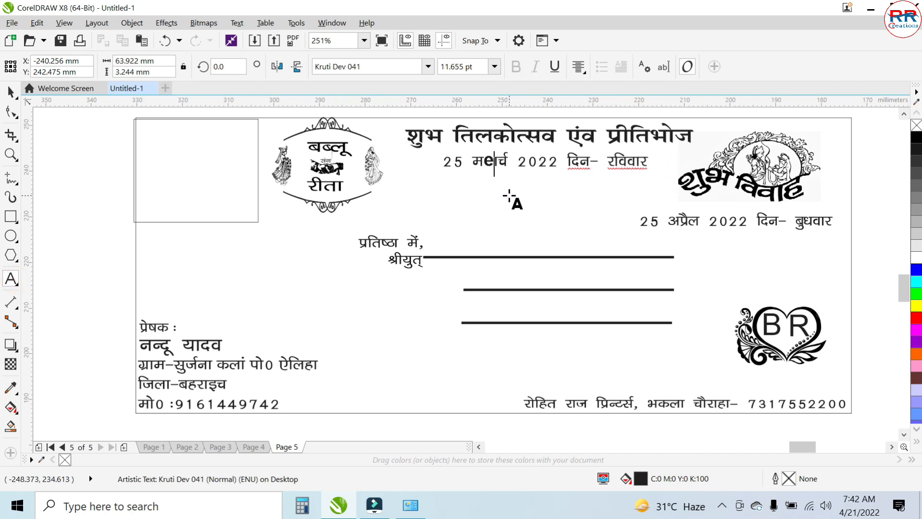
key("ctrl+z")
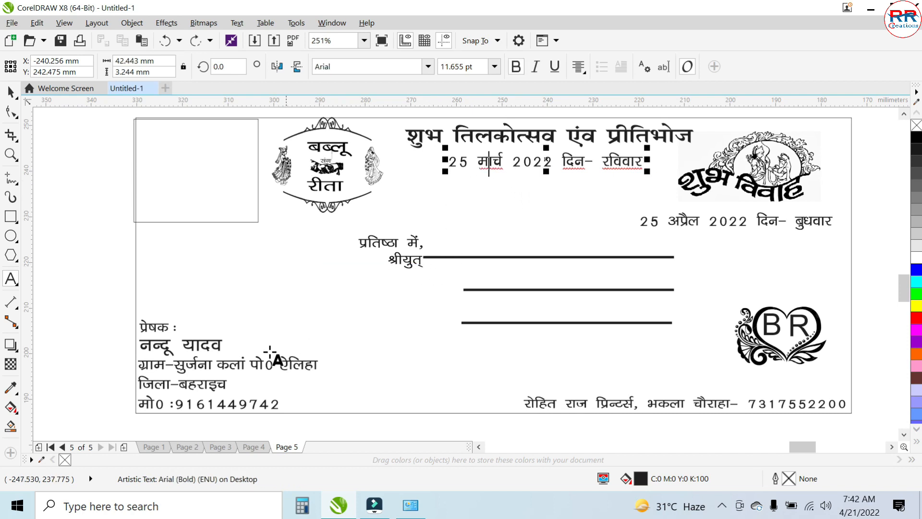
- Retype the sender's first name on the line below प्रेषक on the envelope, leaving off its final vowel sign
scroll(159, 356, "up", 4)
left_click(171, 339)
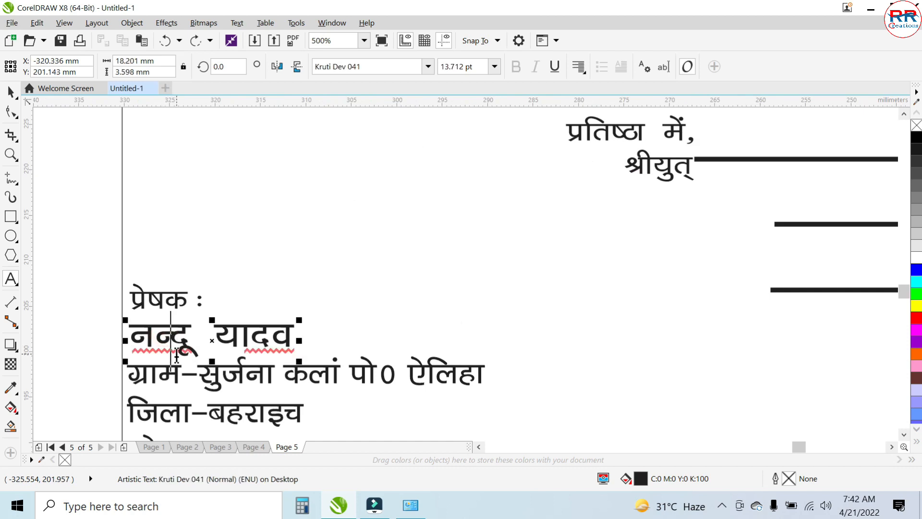
key("BackSpace")
key("BackSpace")
key("BackSpace")
key("BackSpace")
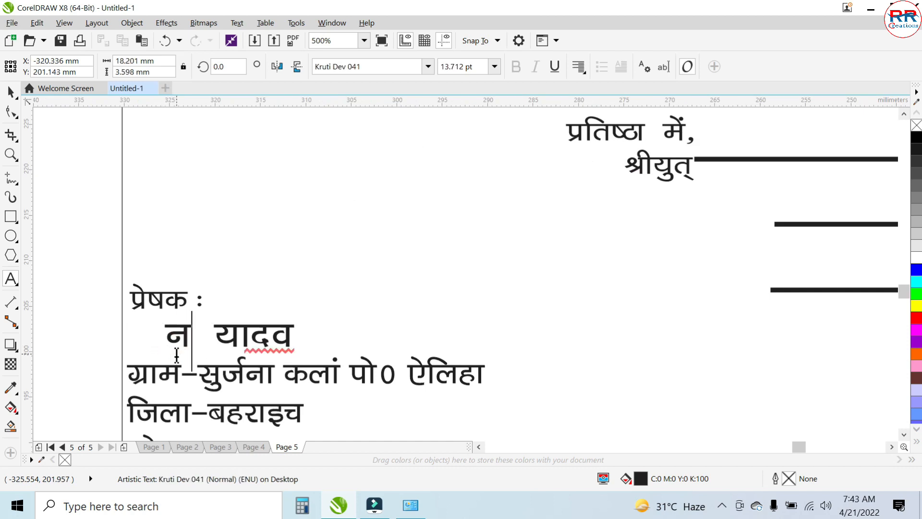
key("Escape")
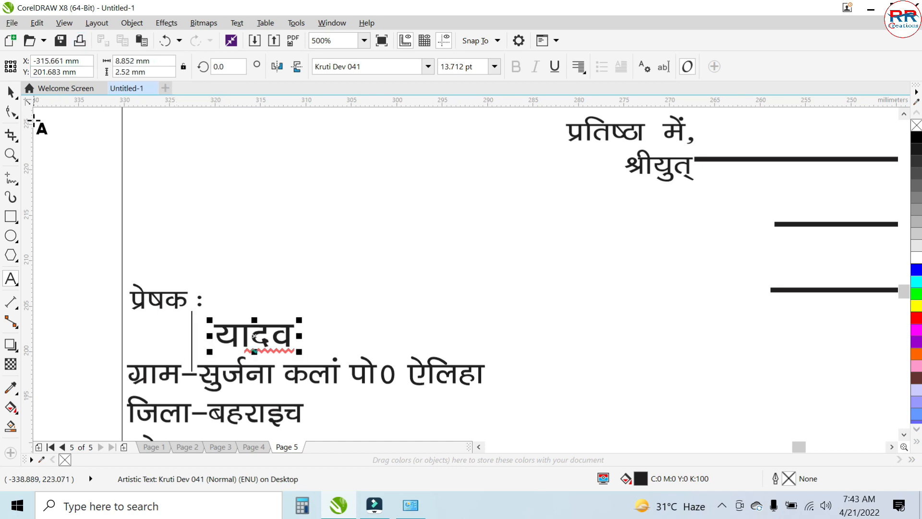
type("नन्द")
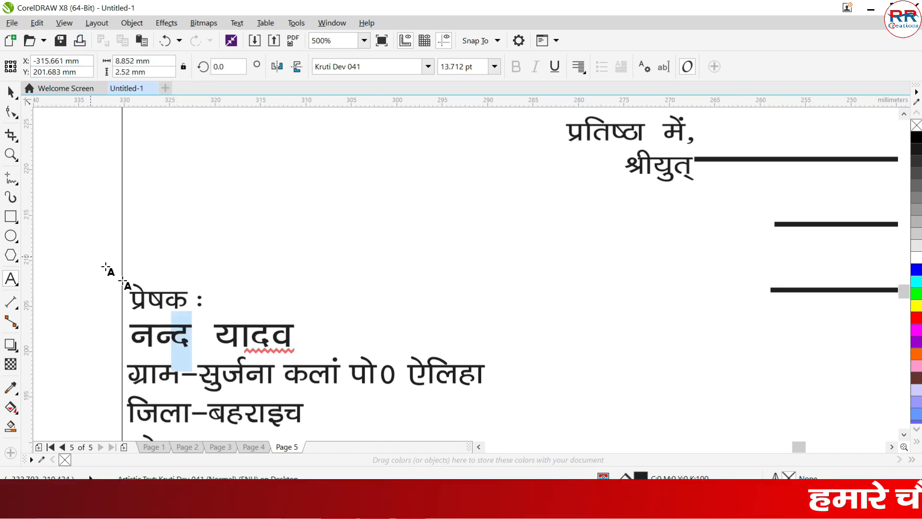
scroll(364, 251, "down", 4)
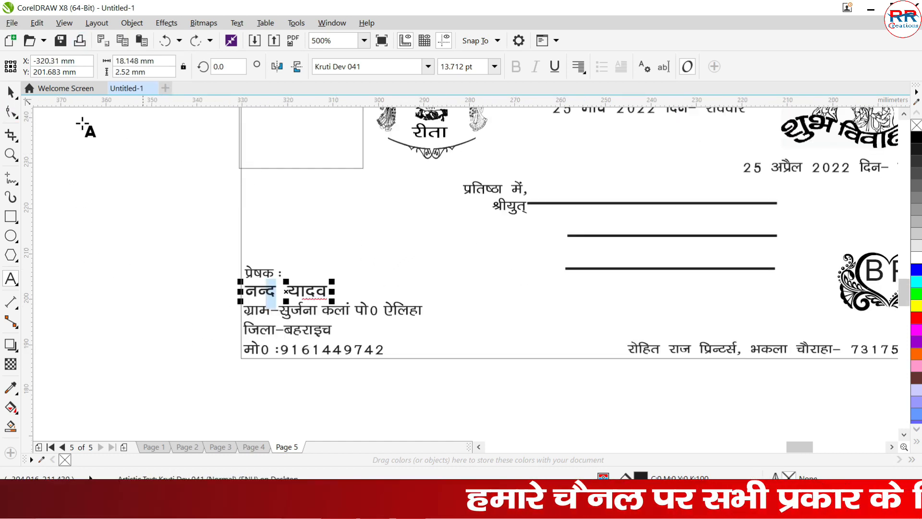
left_click(11, 91)
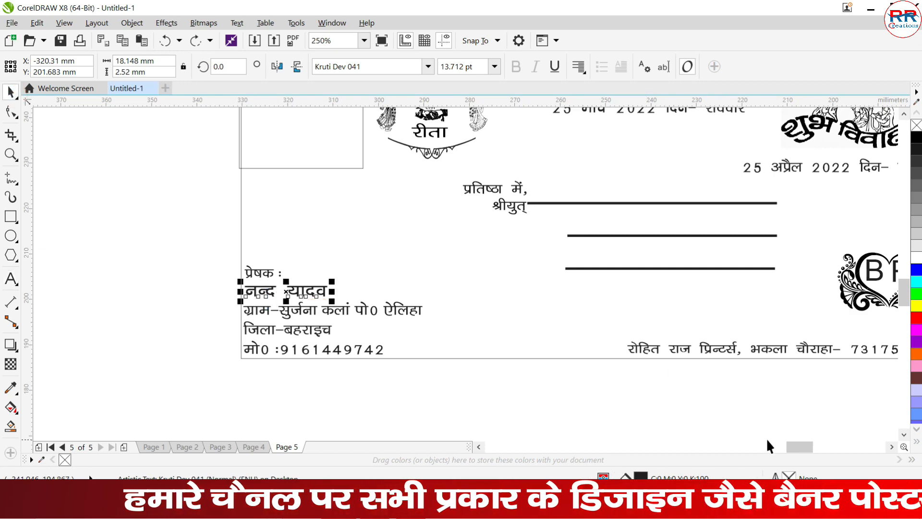
- Examine the envelope's printer credit line, BR heart monogram, couple emblem and heading with its date lines up close
left_click_drag(809, 449, 818, 450)
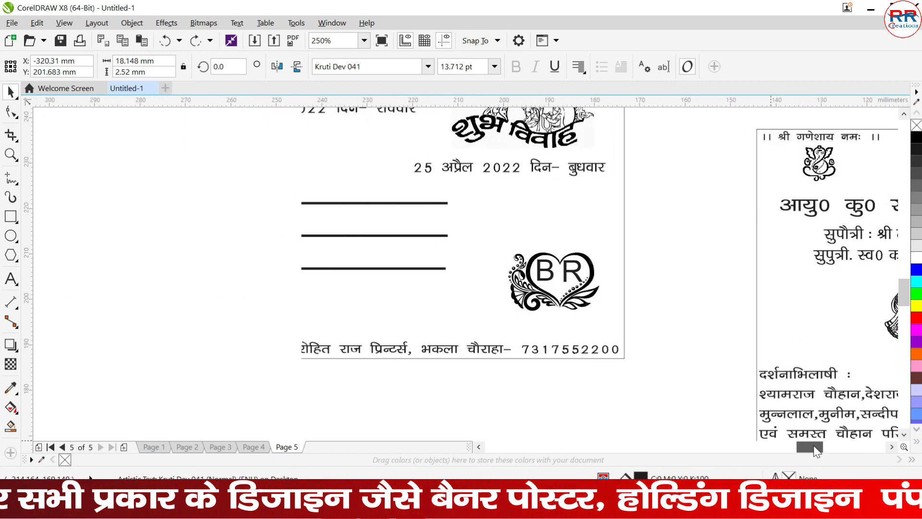
scroll(540, 332, "down", 2)
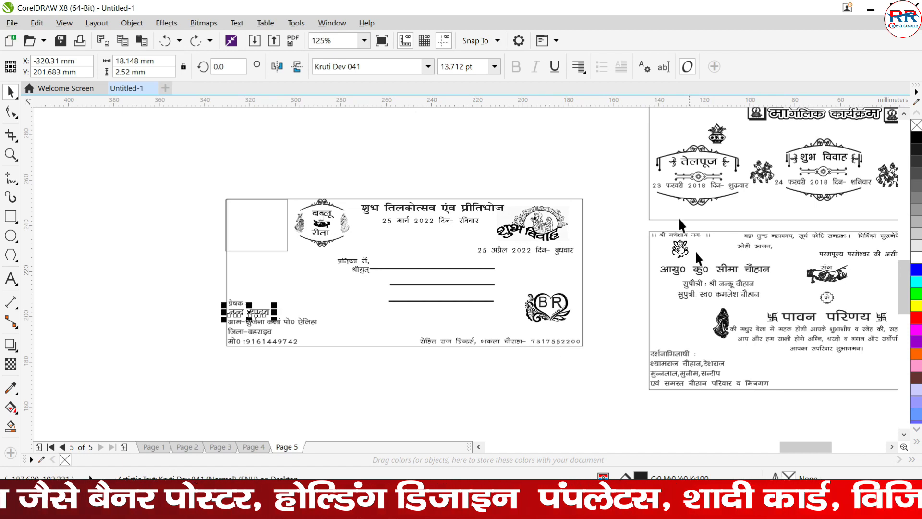
key("z")
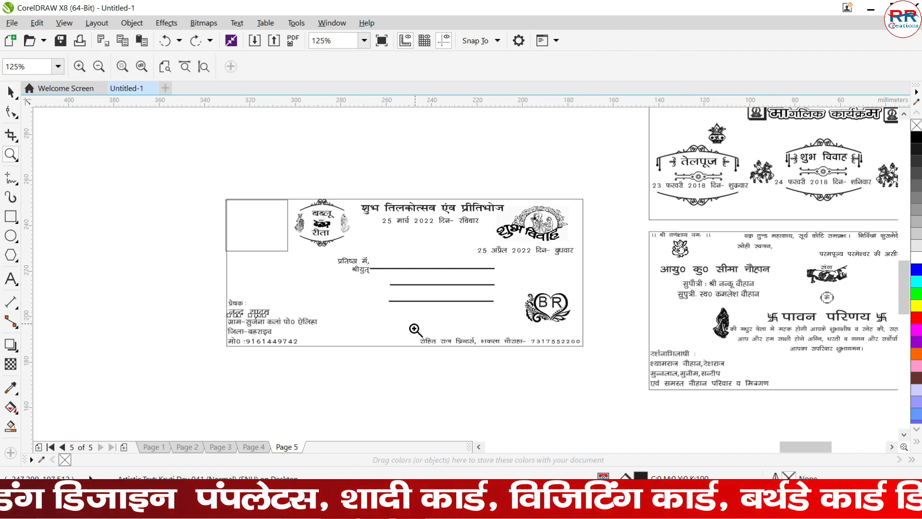
left_click_drag(410, 317, 593, 377)
right_click(477, 335)
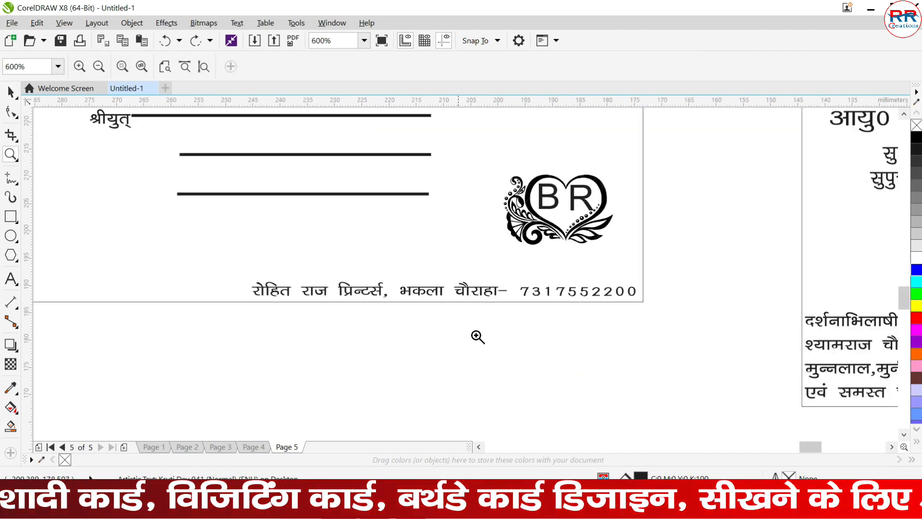
right_click(662, 278)
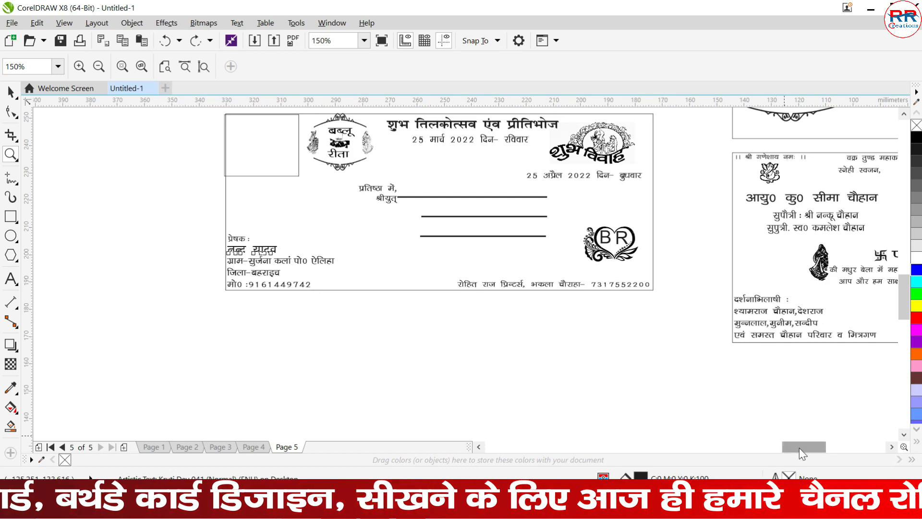
left_click_drag(800, 448, 817, 448)
right_click(489, 288)
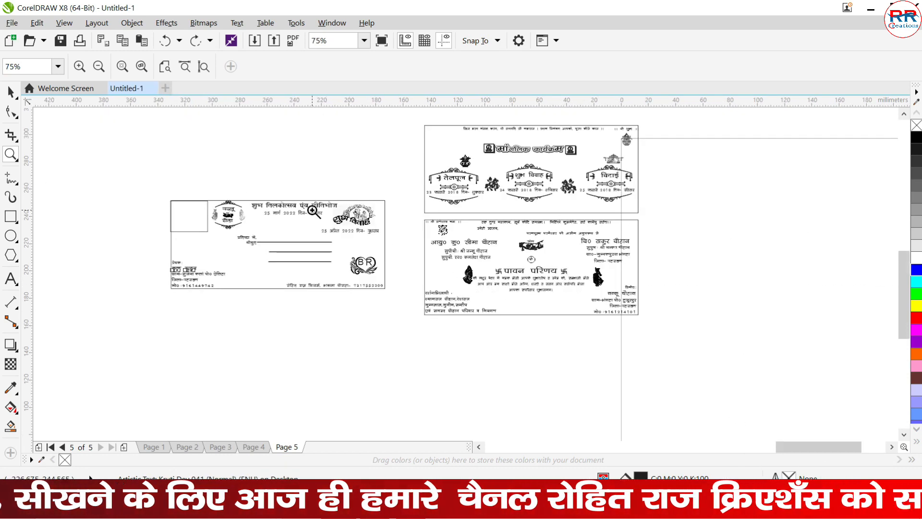
left_click_drag(193, 184, 392, 269)
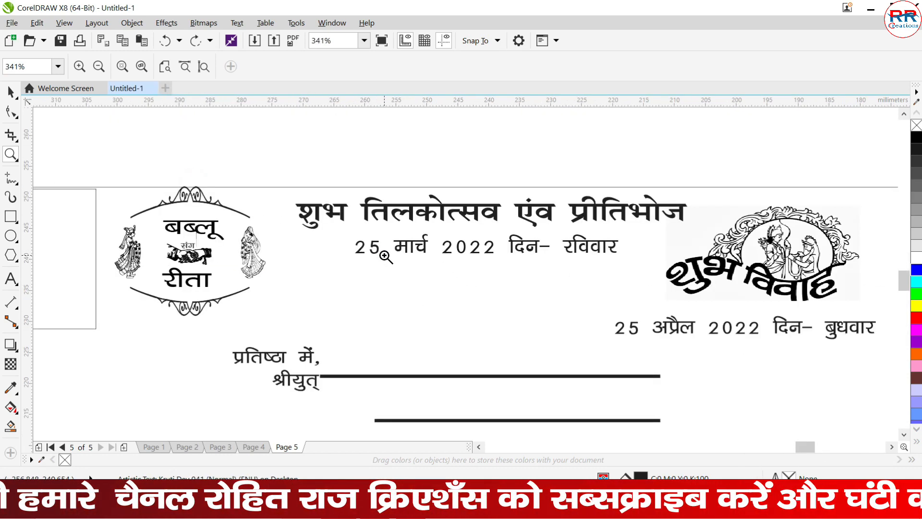
right_click(751, 301)
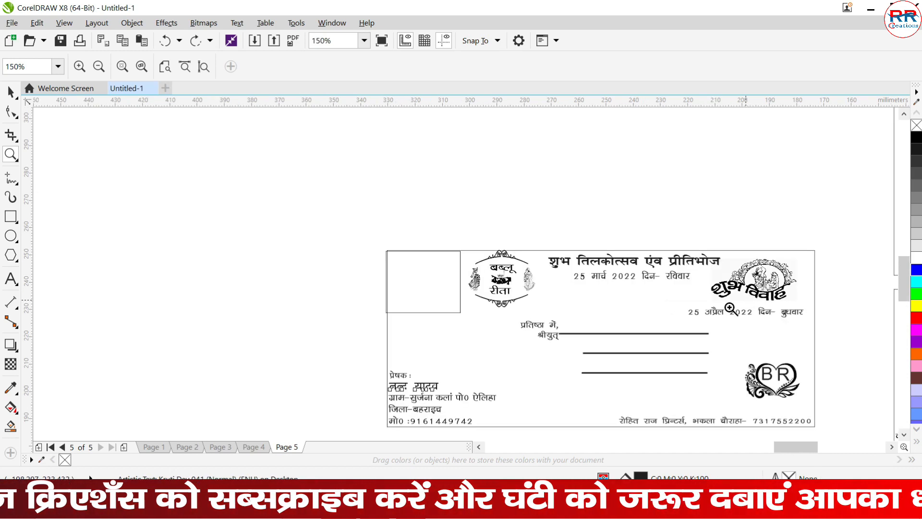
right_click(670, 335)
left_click(669, 332)
left_click(669, 332)
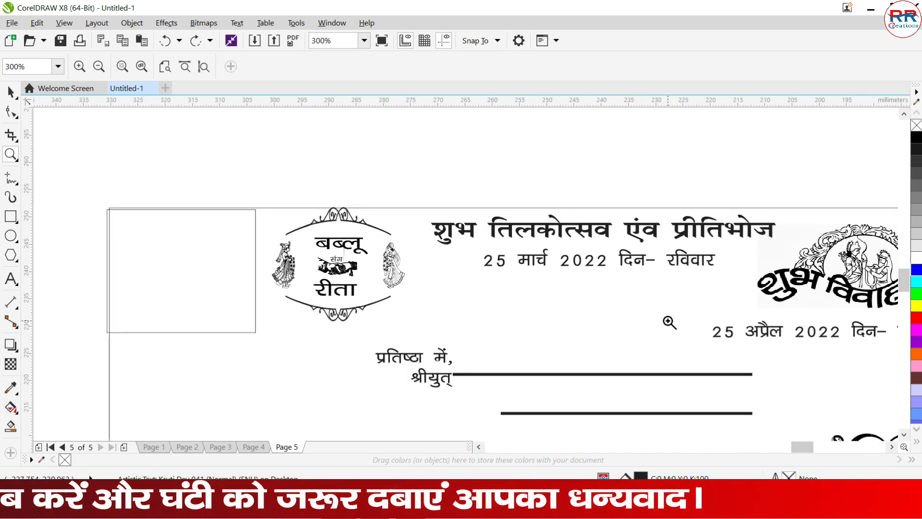
- Set the font of the envelope's 25 मार्च 2022 date line to Kruti Dev 163
left_click(10, 91)
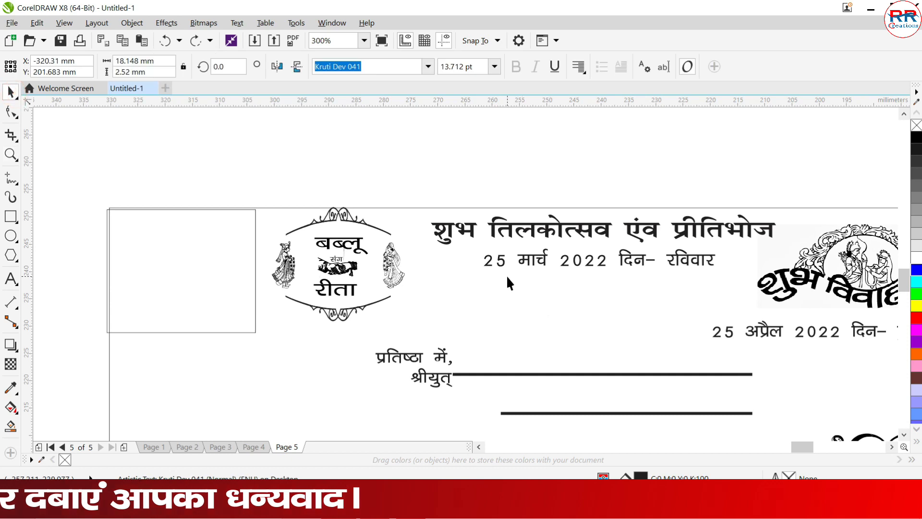
left_click(496, 258)
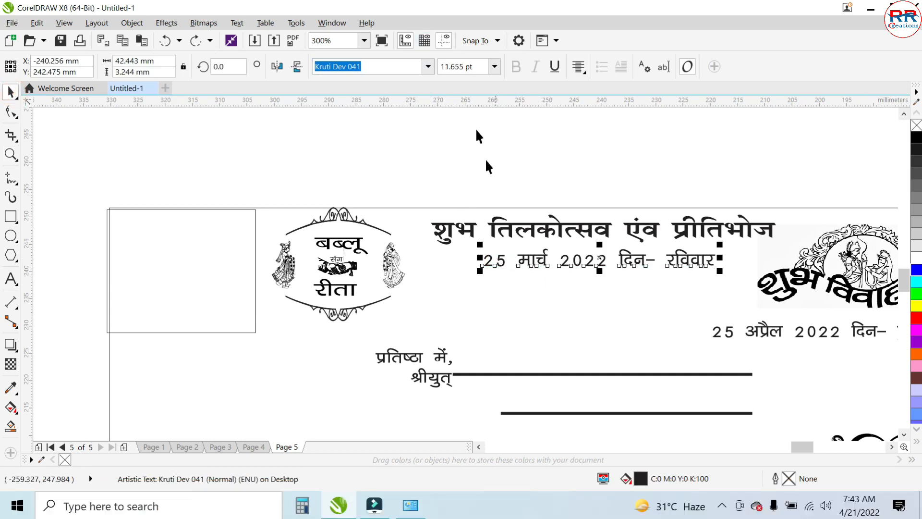
left_click(427, 67)
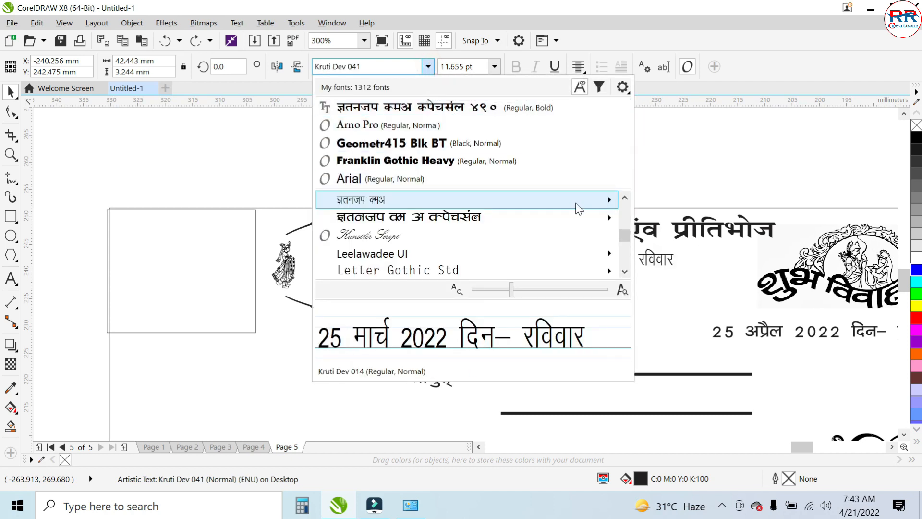
mouse_move(592, 226)
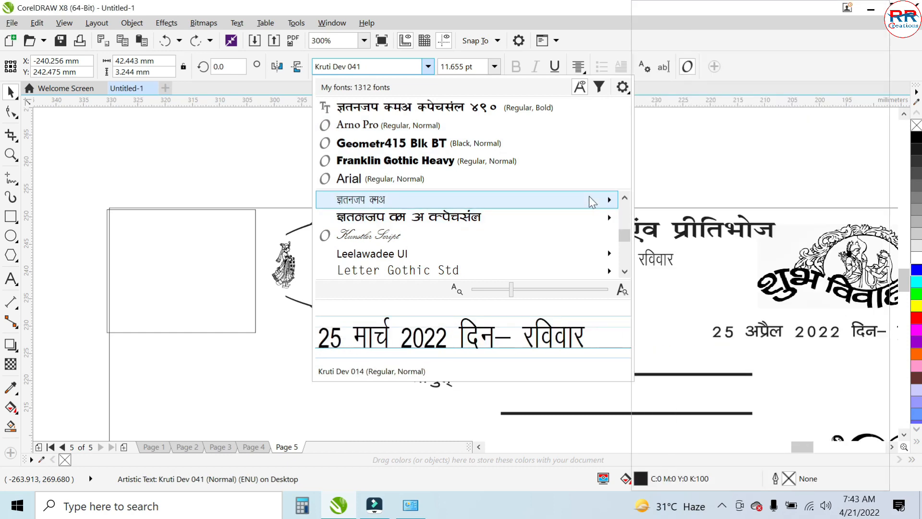
mouse_move(591, 200)
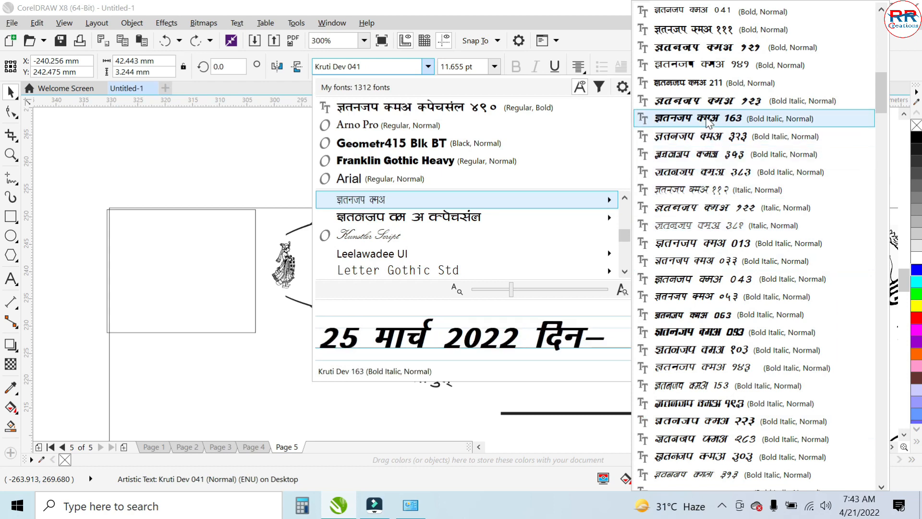
left_click(708, 123)
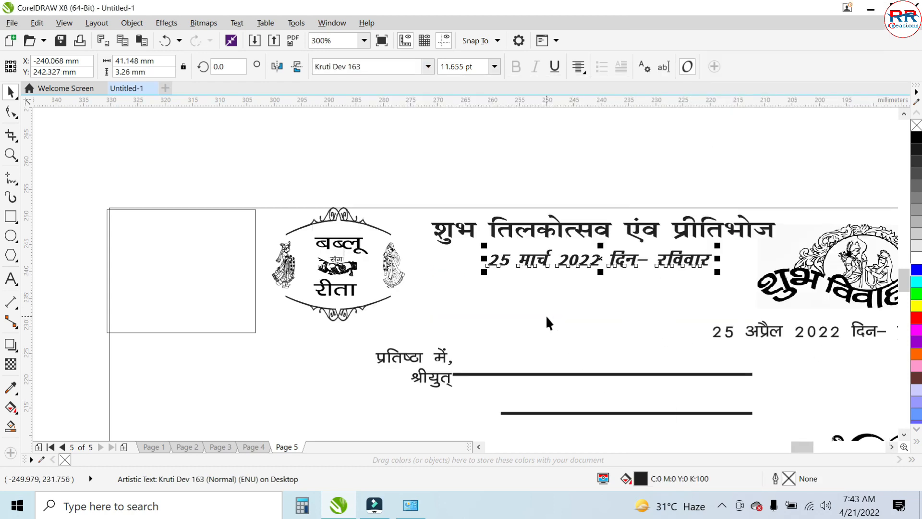
- Inspect the grouped couple's names inside the envelope's emblem, and select the empty rectangle beside the emblem
scroll(336, 260, "up", 3)
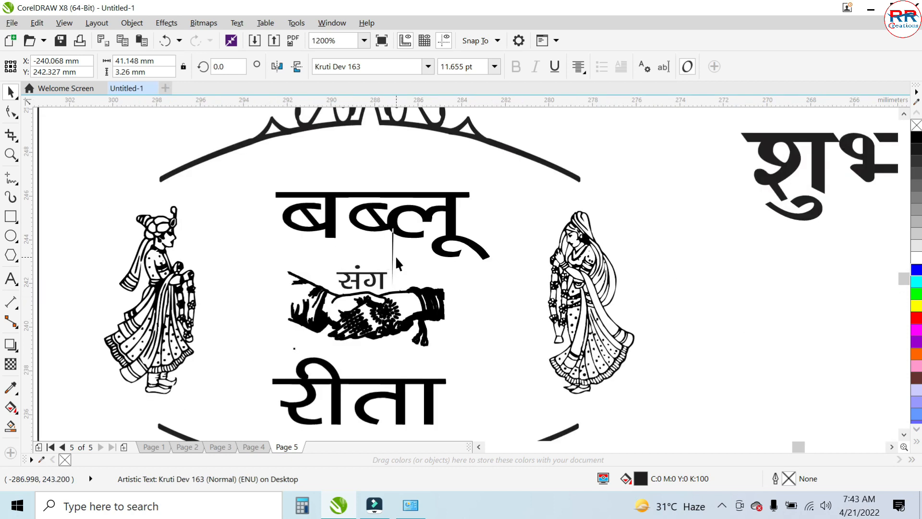
left_click(373, 235)
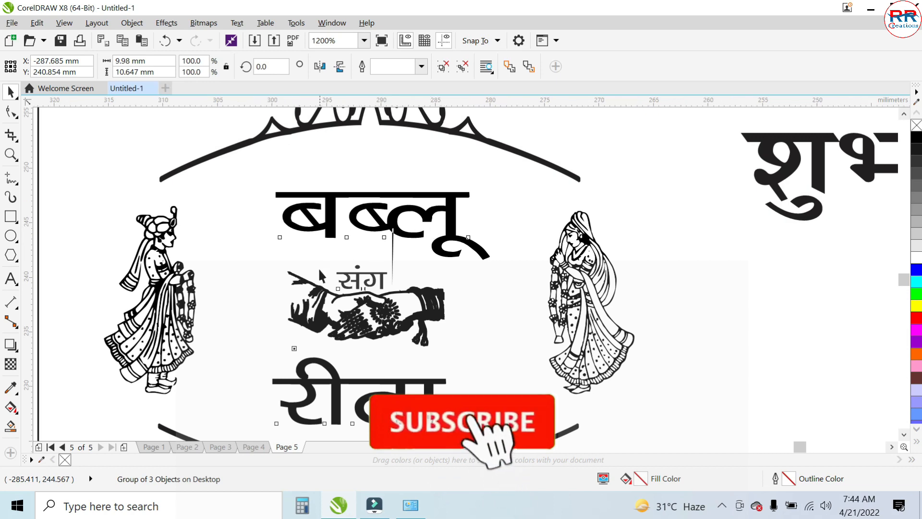
scroll(319, 269, "down", 3)
scroll(407, 308, "down", 2)
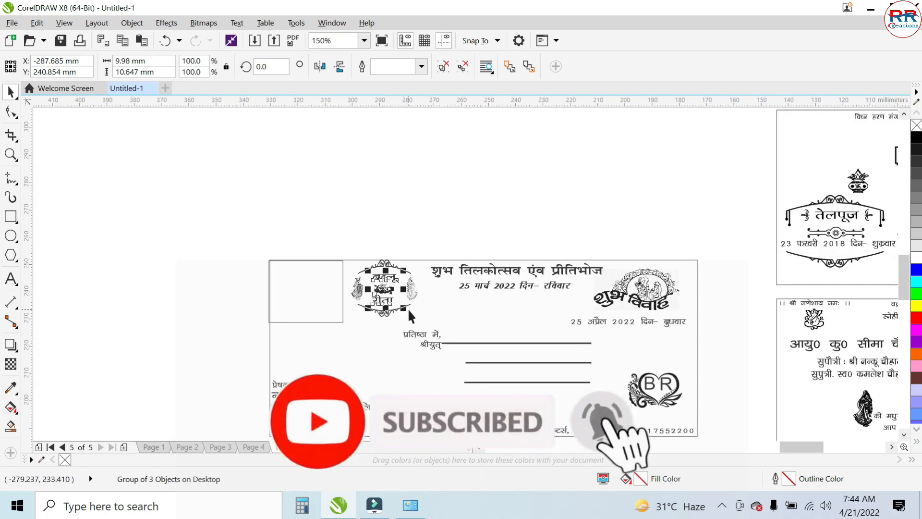
scroll(287, 287, "up", 2)
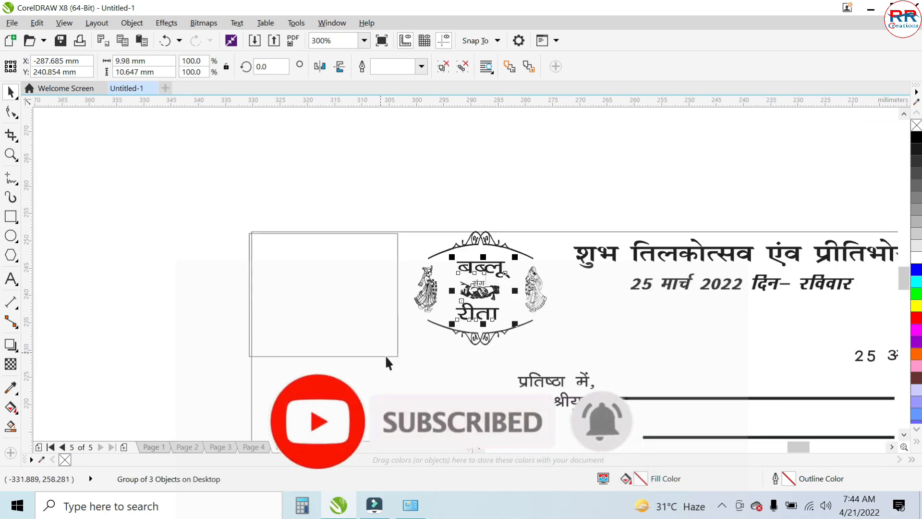
scroll(429, 339, "down", 1)
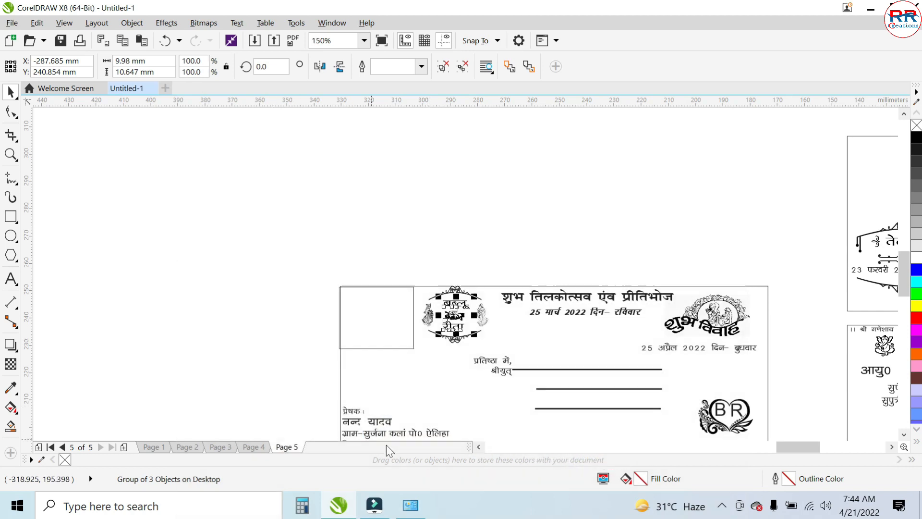
left_click_drag(796, 448, 808, 452)
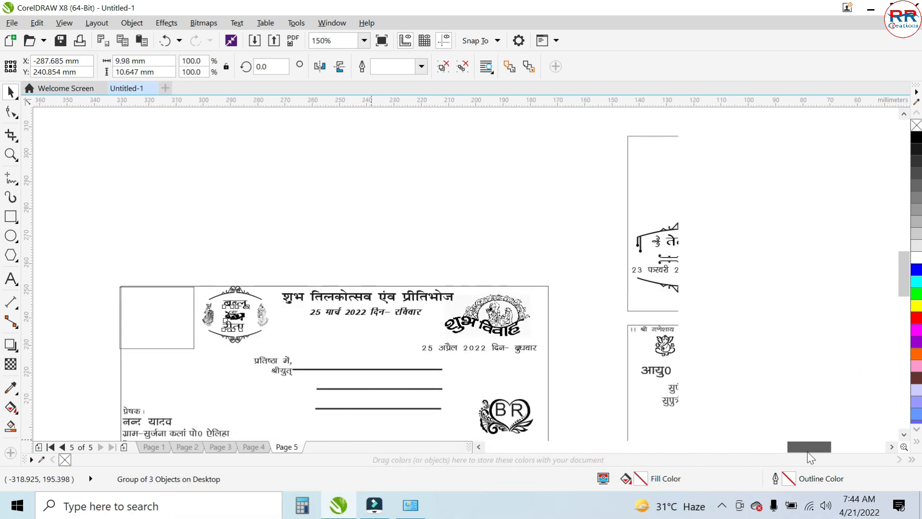
left_click(146, 327)
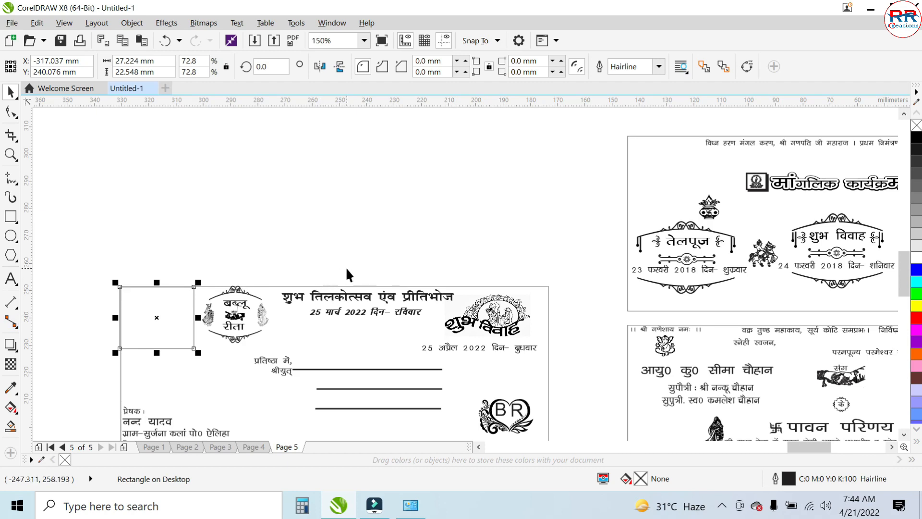
scroll(345, 267, "down", 2)
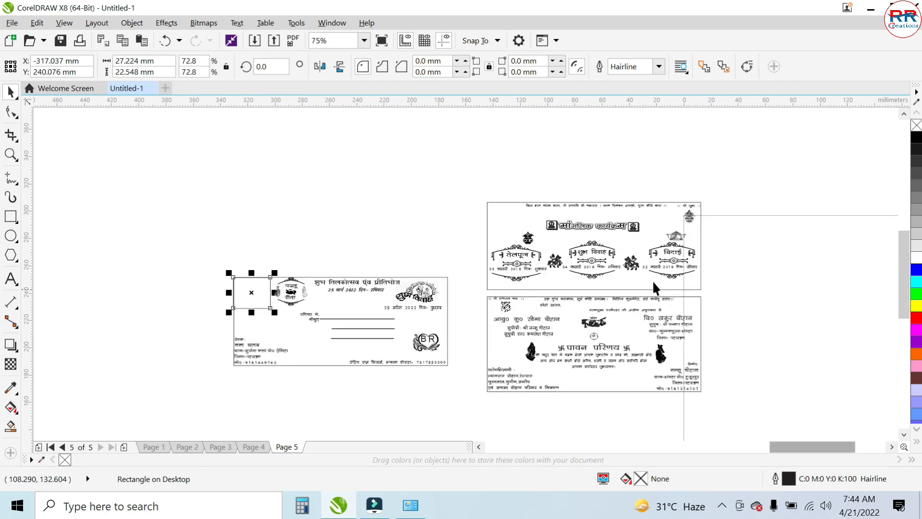
- Examine the card's मांगलिक कार्यक्रम ceremony schedule and the opening verse and clasped-hands graphic of the invitation panel
key("z")
left_click_drag(433, 223, 695, 297)
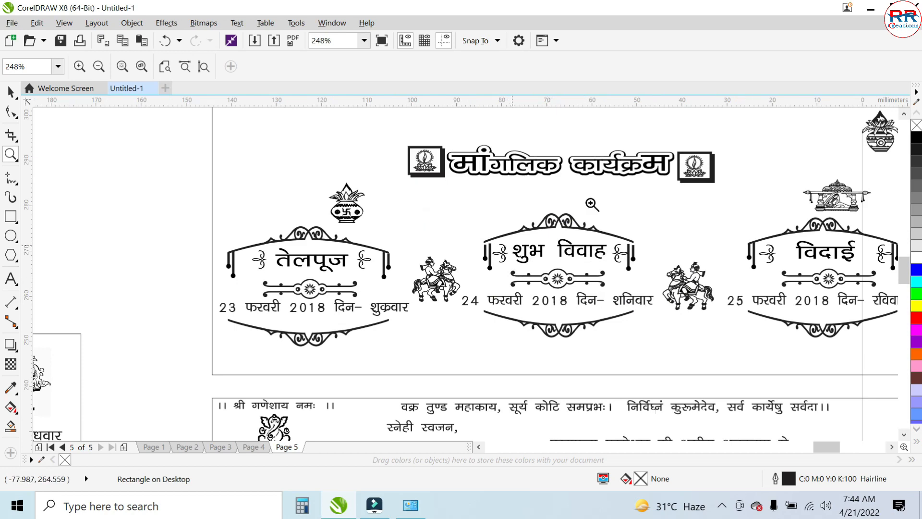
right_click(539, 326)
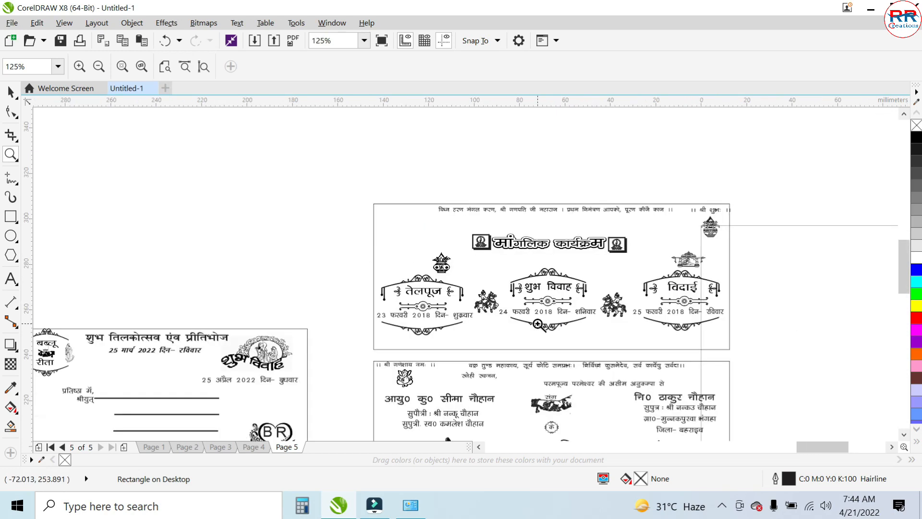
left_click(570, 391)
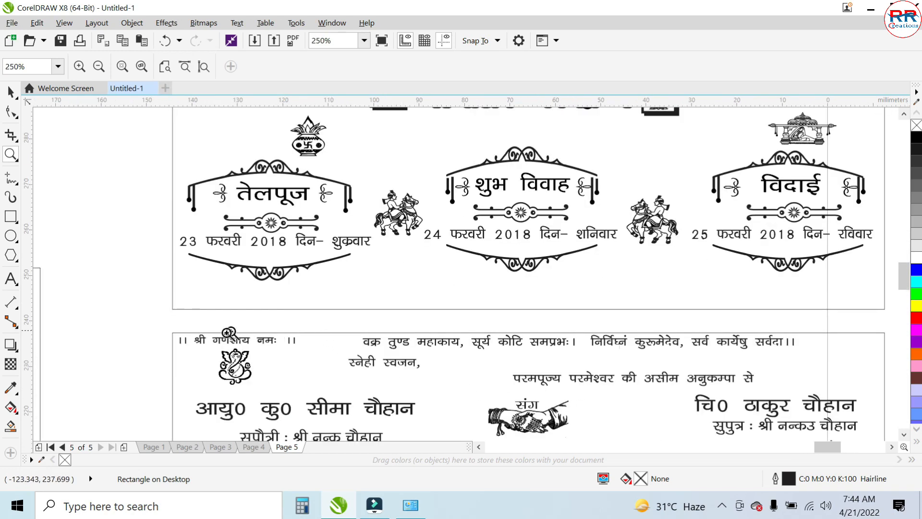
left_click_drag(344, 324, 816, 399)
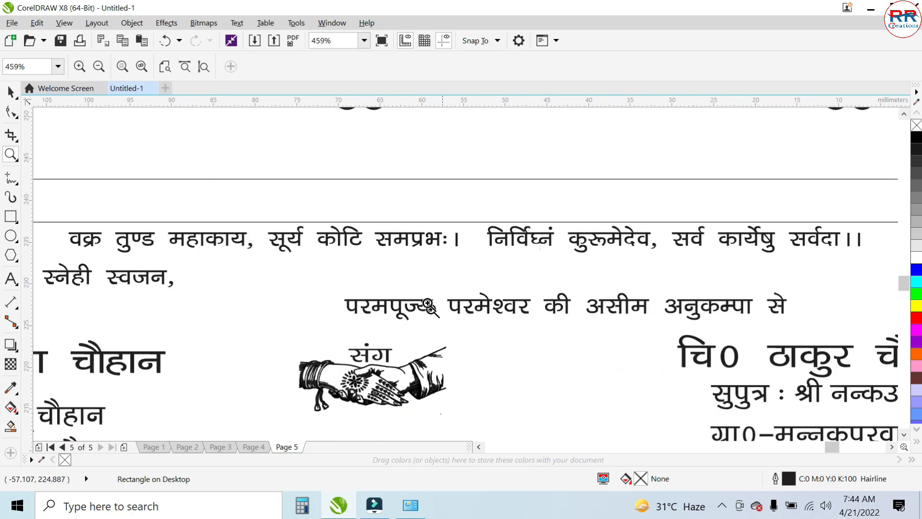
right_click(382, 282)
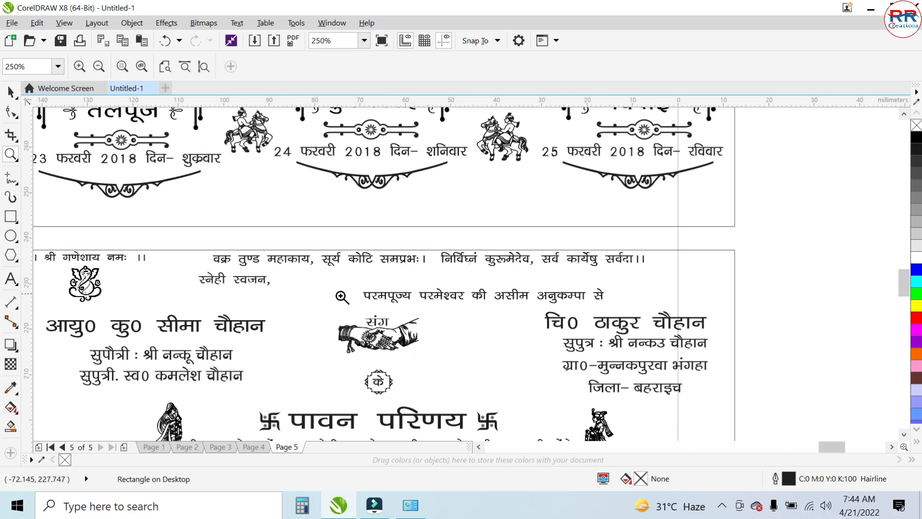
left_click(9, 92)
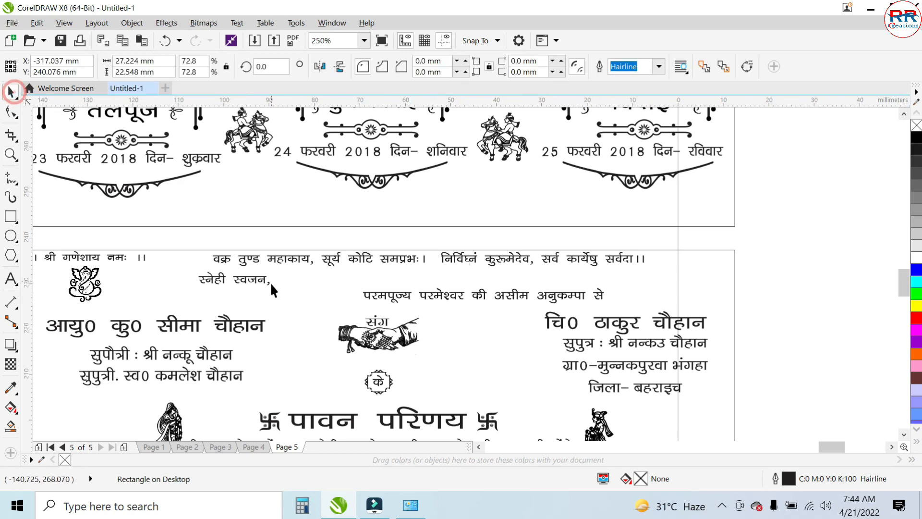
- Inspect the font of the invitation panel's opening verse and view the envelope and card panels together
left_click(265, 258)
scroll(398, 287, "down", 2)
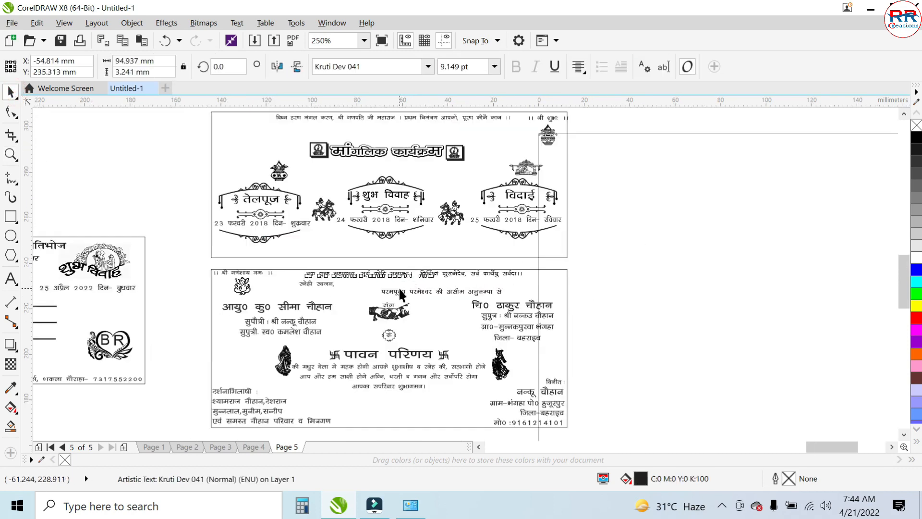
left_click(619, 289)
scroll(479, 284, "down", 1)
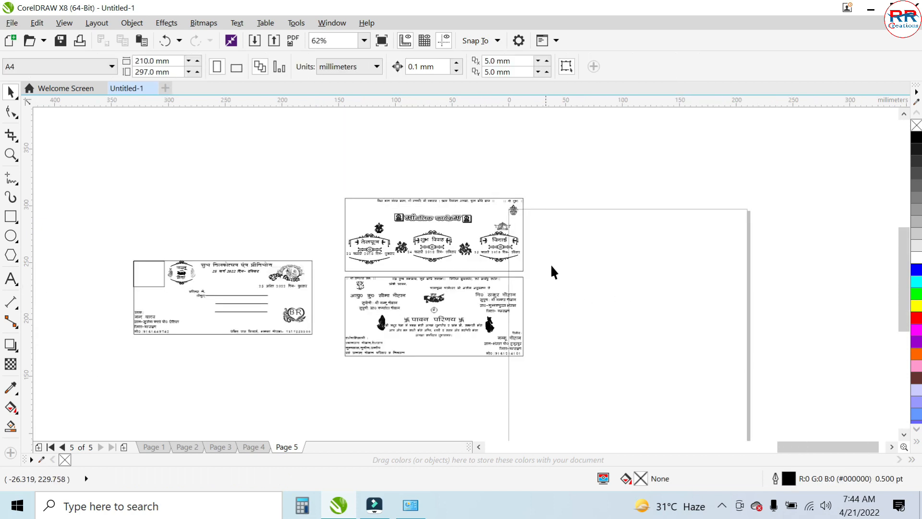
- Move the complete envelope layout to the other side of the card panels, over the upper edge of the page
left_click(551, 265)
left_click_drag(87, 200, 329, 364)
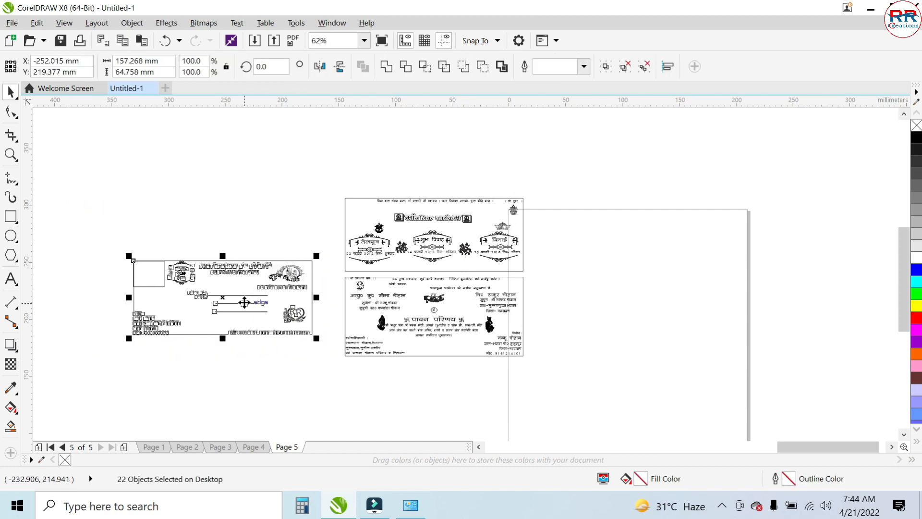
left_click_drag(244, 302, 651, 238)
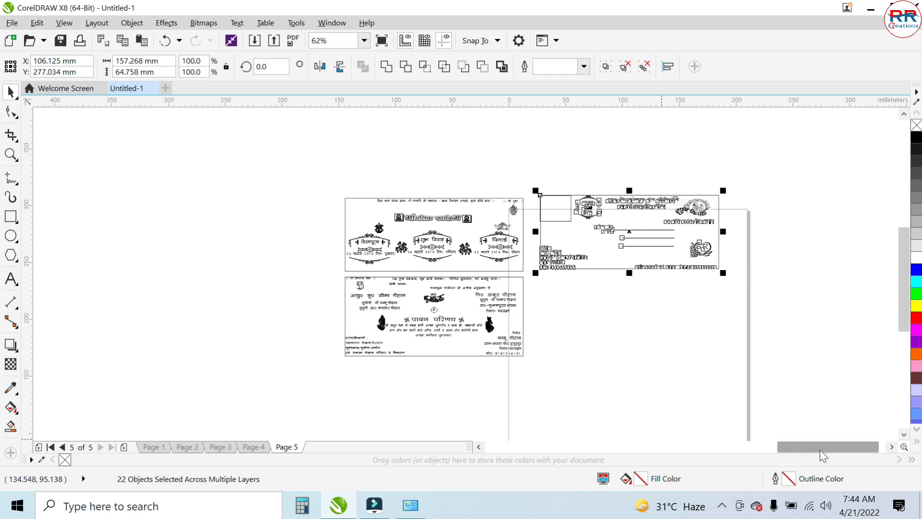
left_click_drag(820, 449, 839, 445)
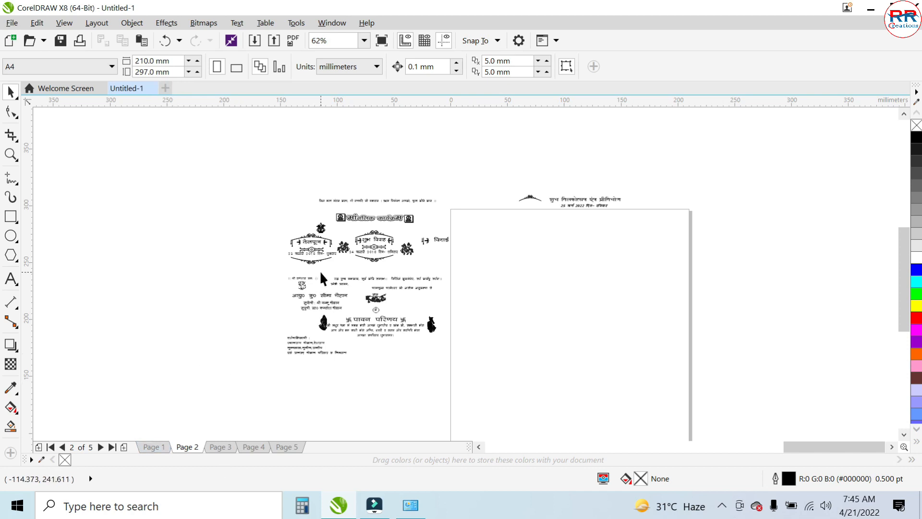
- Examine the unframed card text and graphics on page 2 up close and as a whole
scroll(320, 269, "up", 1)
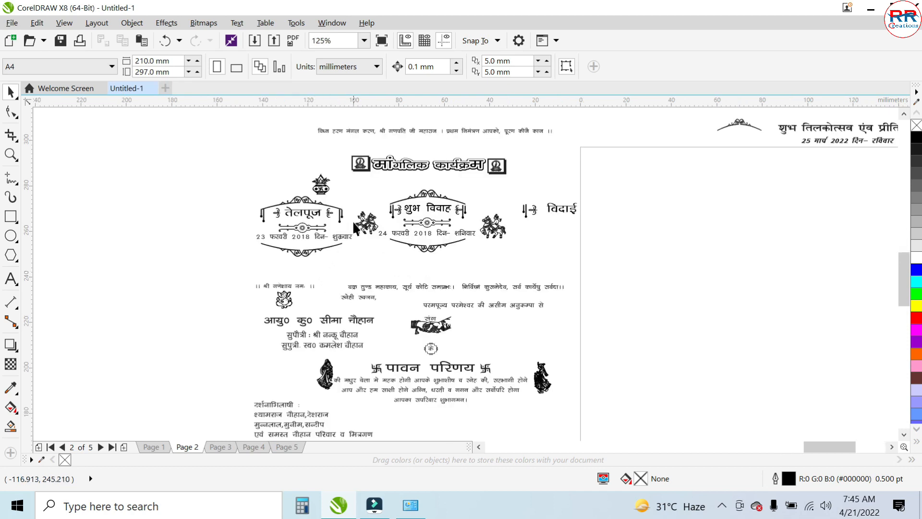
scroll(366, 235, "down", 2)
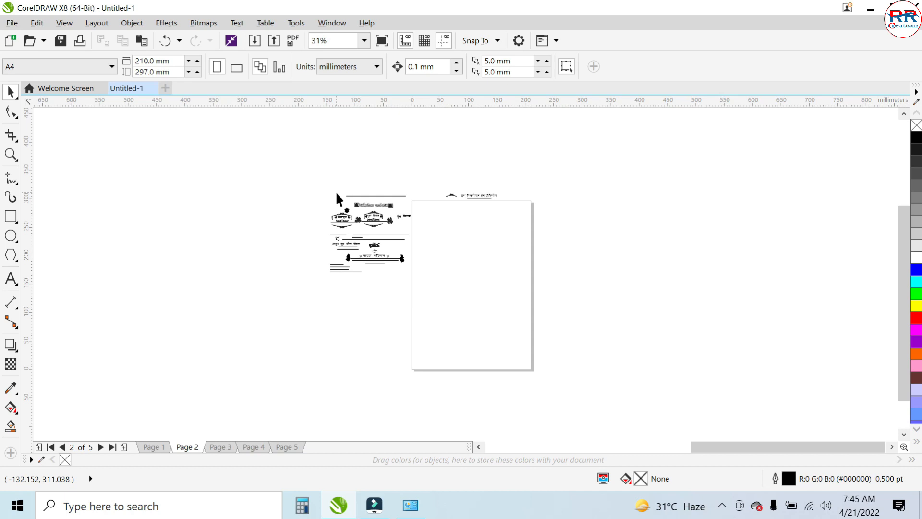
key("z")
left_click_drag(325, 184, 441, 297)
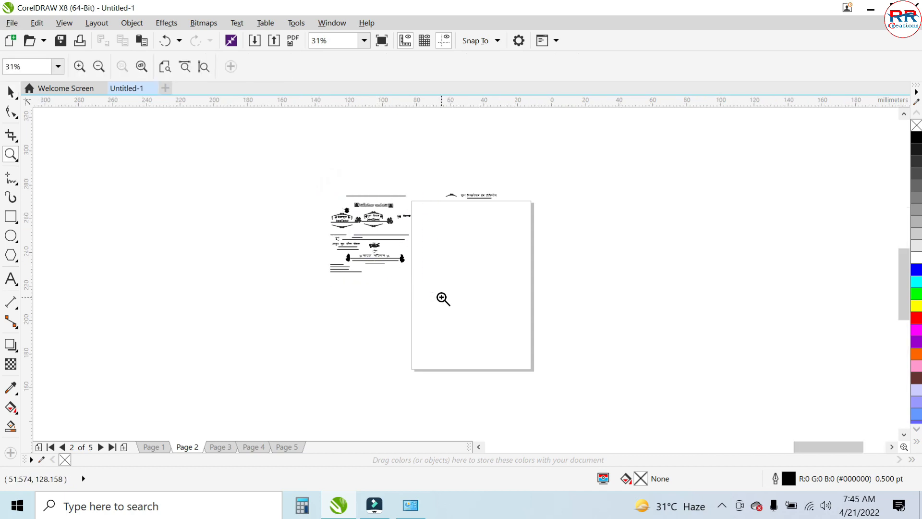
left_click(11, 91)
- Compare the layouts on pages 4, 2 and 3, and return to page 5
left_click(252, 447)
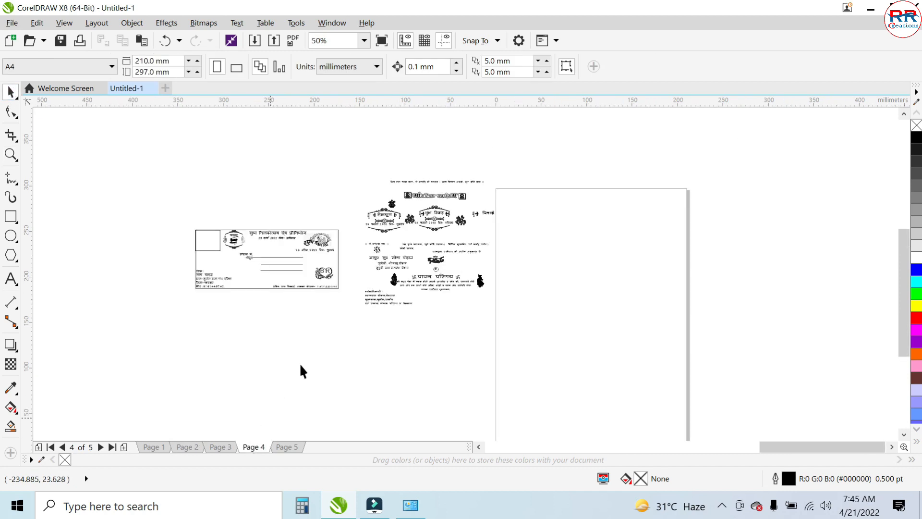
left_click(182, 454)
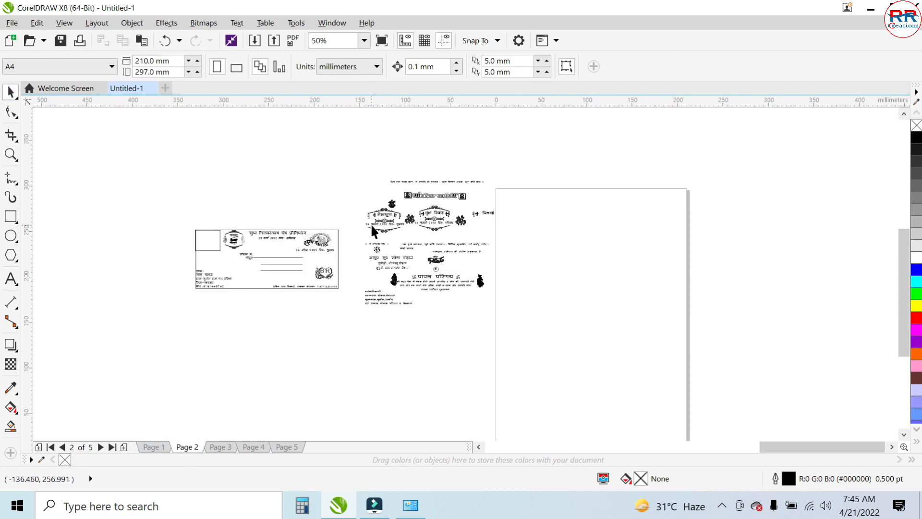
left_click(220, 445)
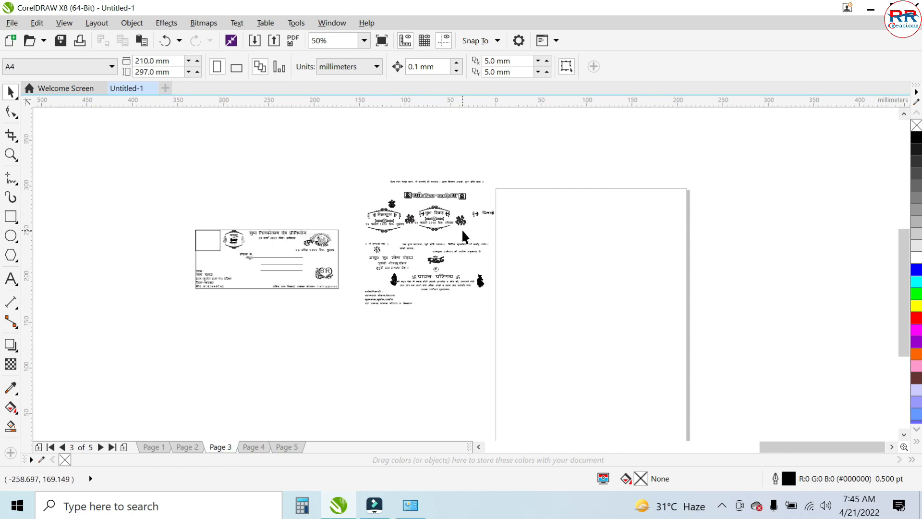
left_click(297, 447)
- Move the envelope and both card panels together about 105 mm left and 39 mm down, clear of the page
left_click_drag(784, 447, 763, 447)
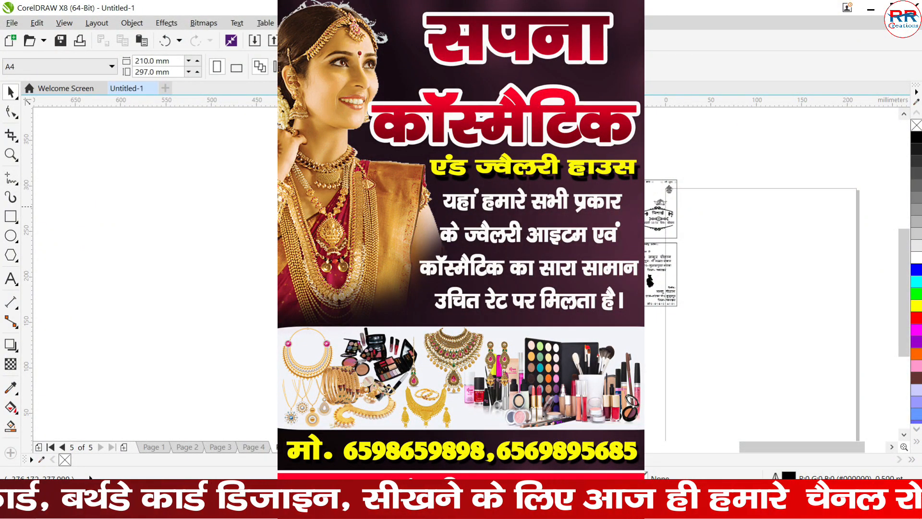
left_click_drag(355, 218, 522, 298)
left_click_drag(521, 167, 693, 332)
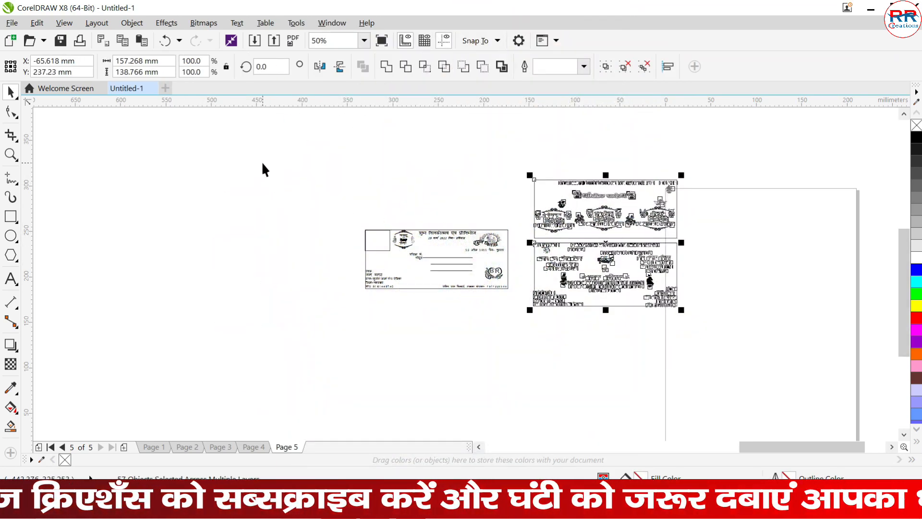
left_click_drag(261, 165, 666, 331)
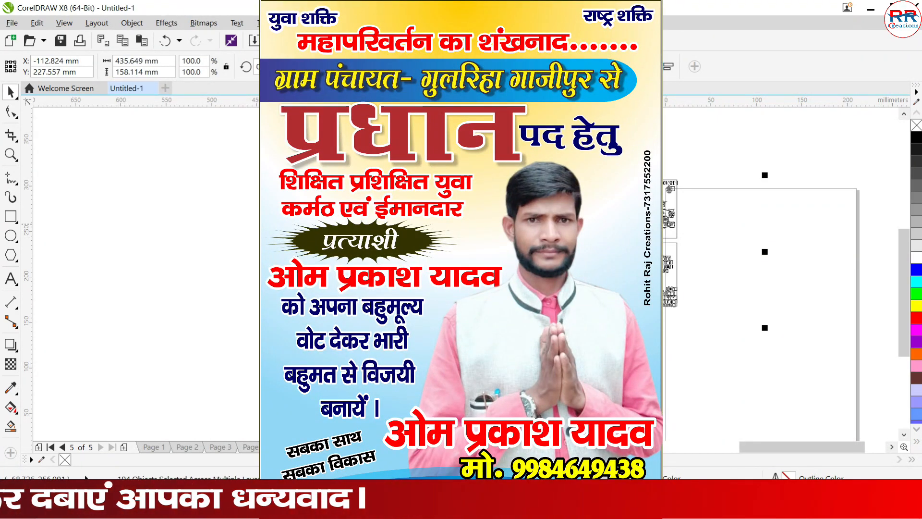
left_click_drag(603, 224, 508, 259)
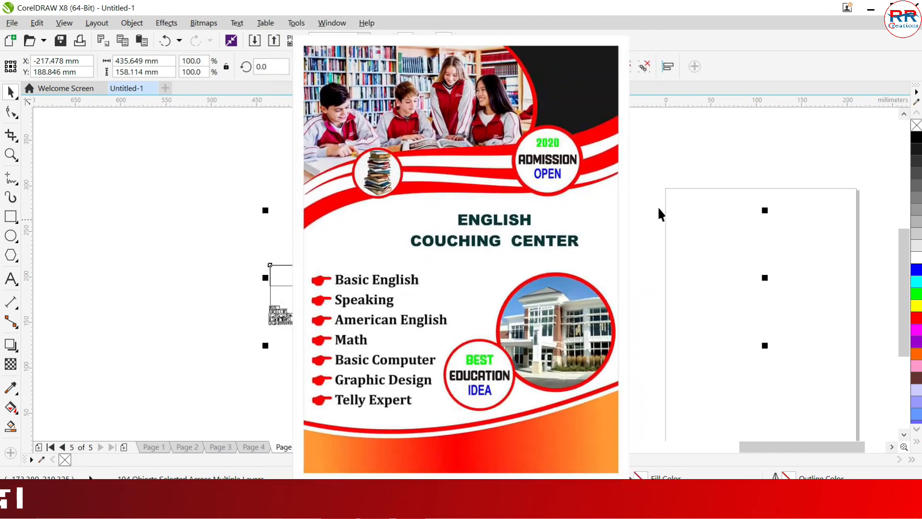
left_click(618, 167)
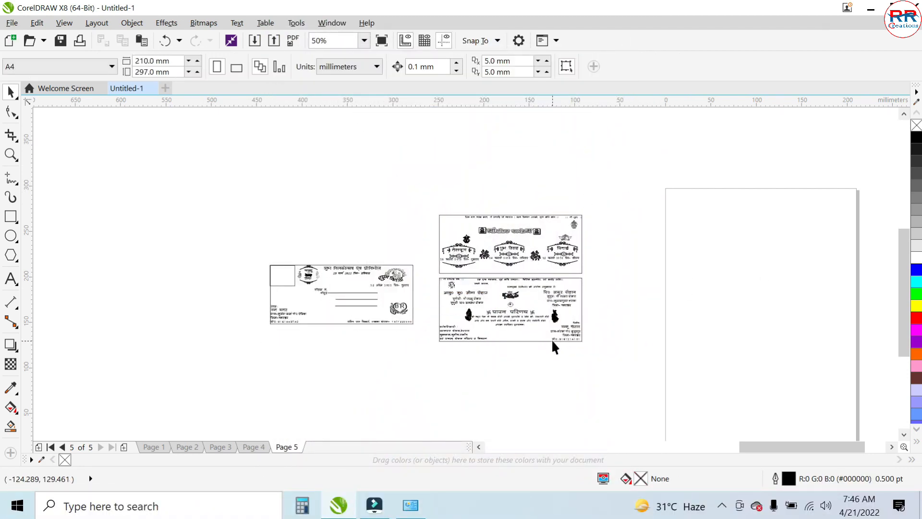
- Examine the repositioned envelope and card panels up close, including the BR letters in the heart monogram
scroll(558, 316, "up", 2)
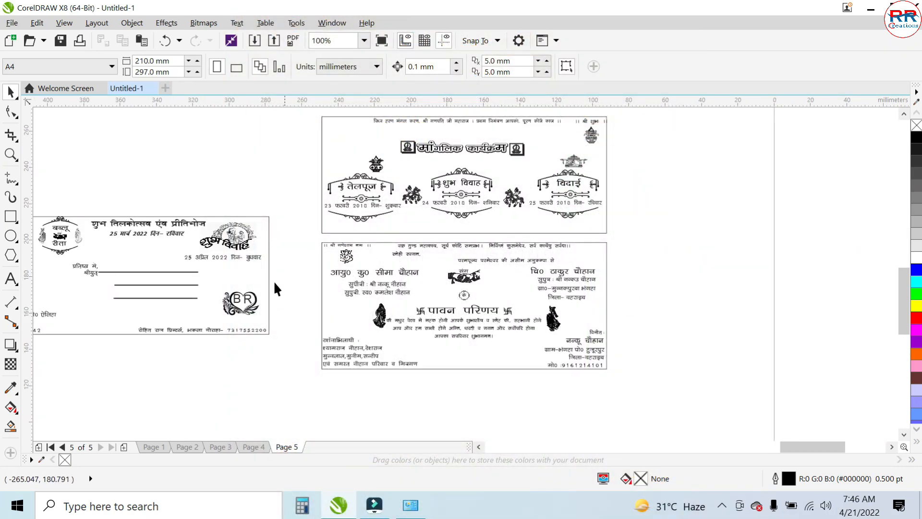
left_click_drag(302, 283, 226, 313)
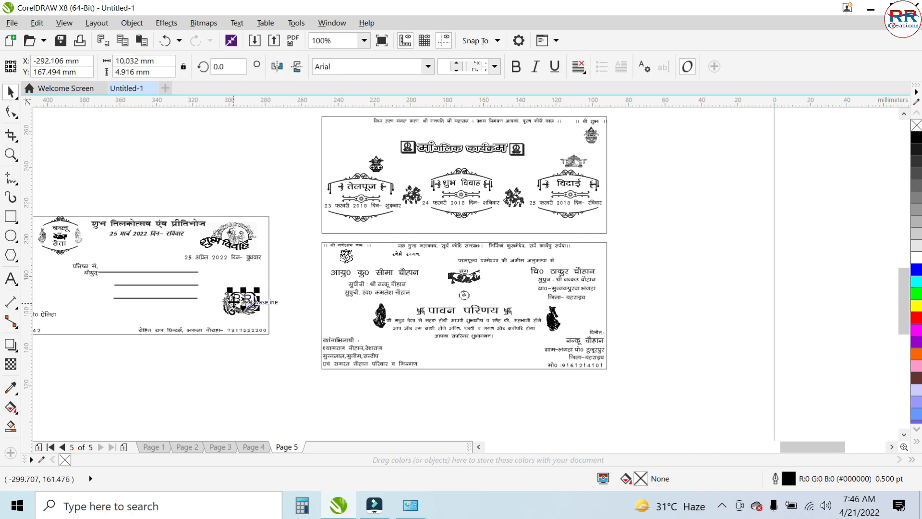
left_click(285, 275)
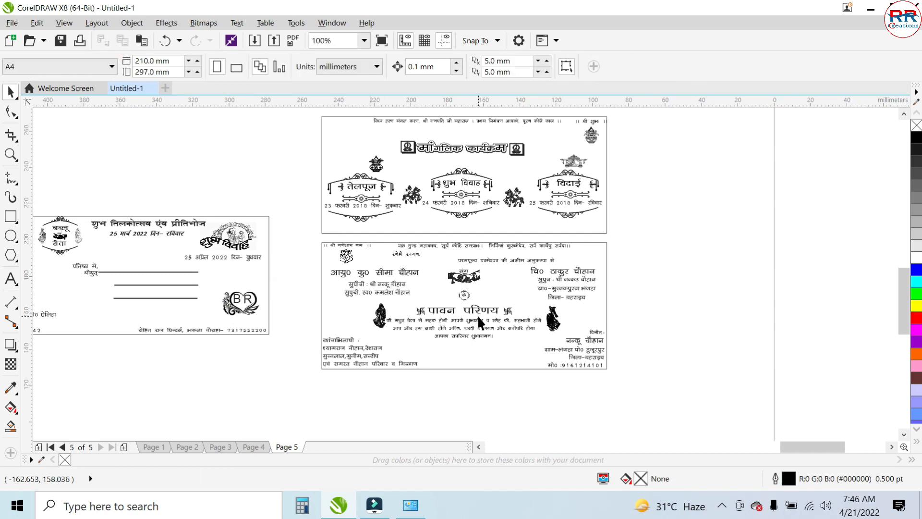